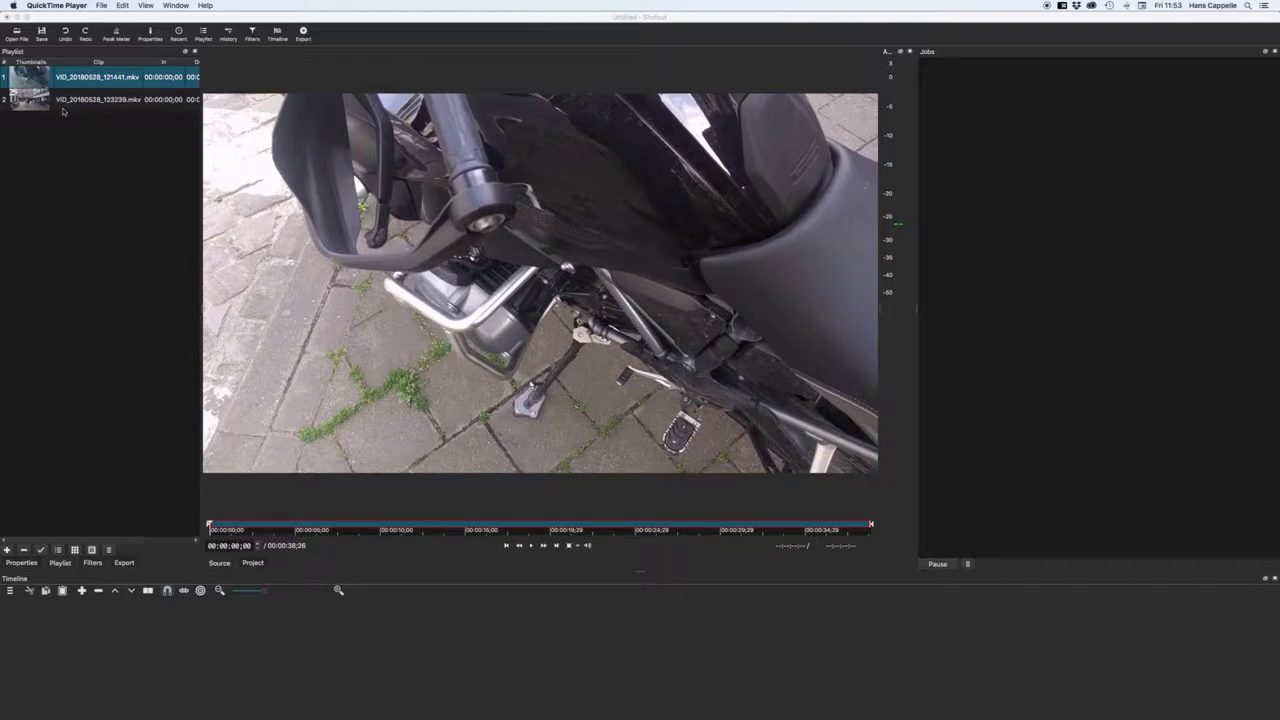
# Step: Add the music file Entire.mp3 to the playlist as a third item and pause its playback
pyautogui.click(57, 567)
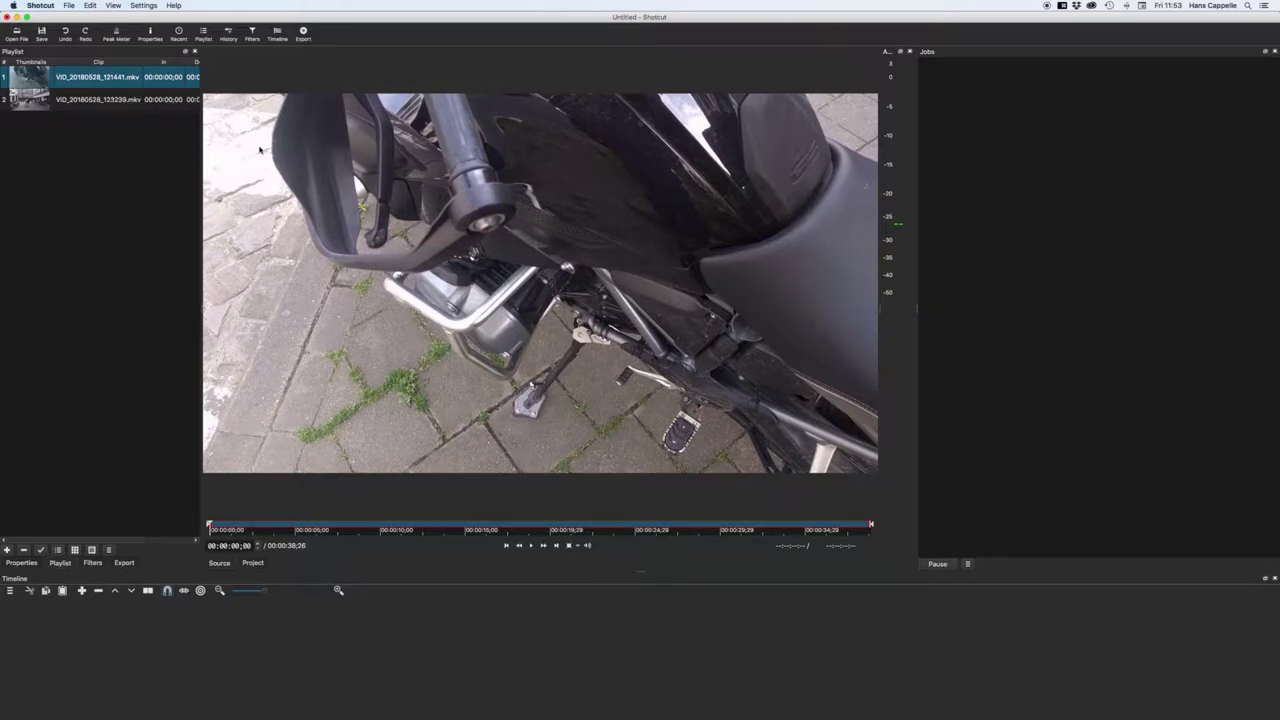
pyautogui.hotkey('ctrl', 'Left')
pyautogui.moveTo(1253, 113); pyautogui.dragTo(115, 198)
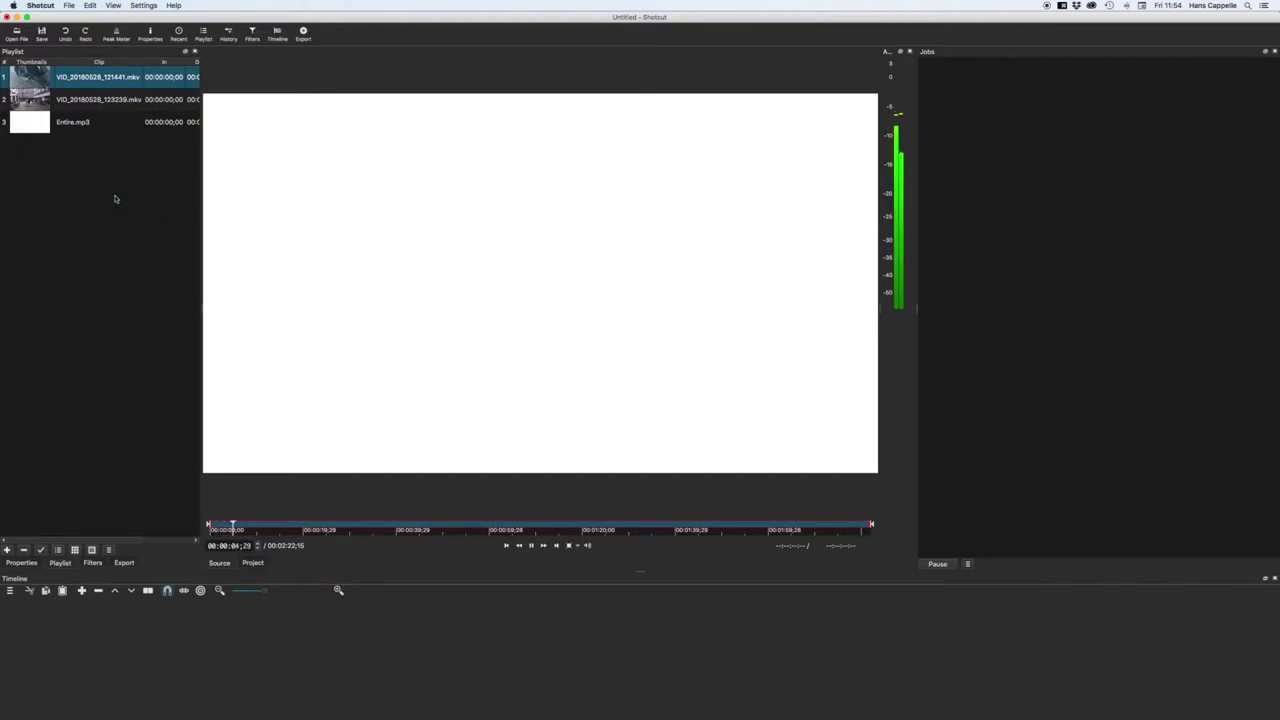
pyautogui.click(114, 126)
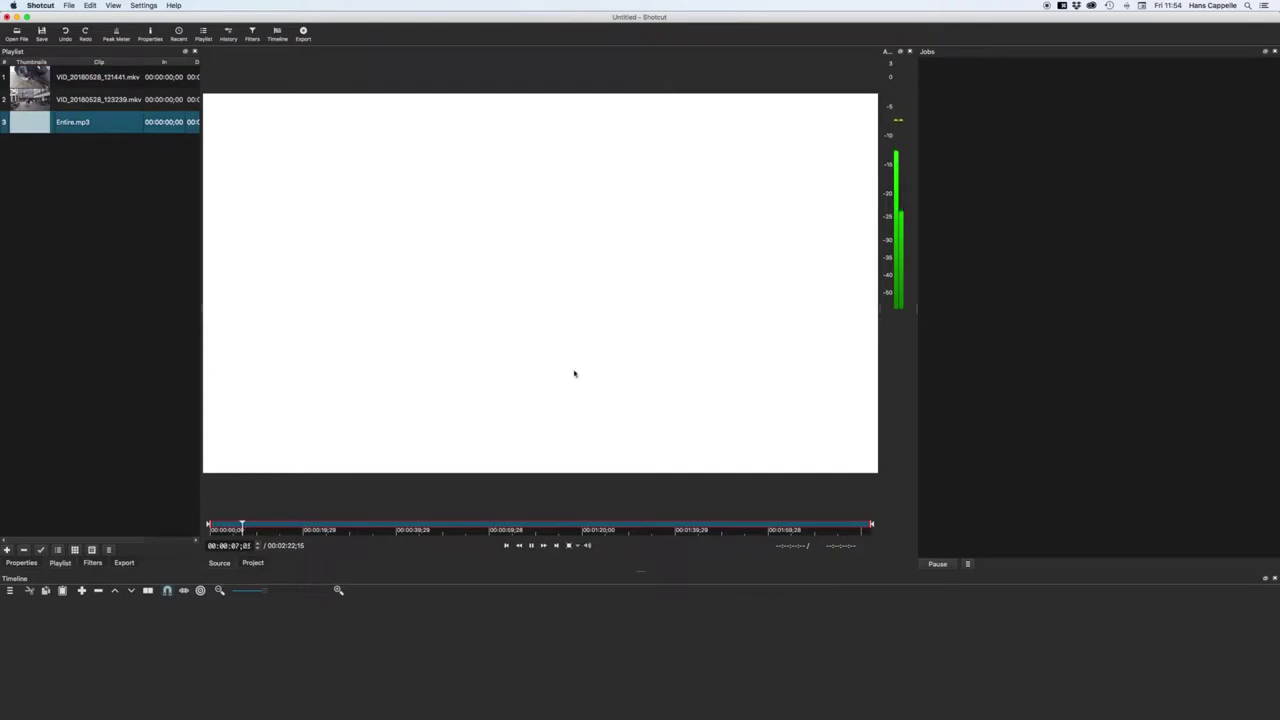
pyautogui.press('space')
pyautogui.click(1064, 8)
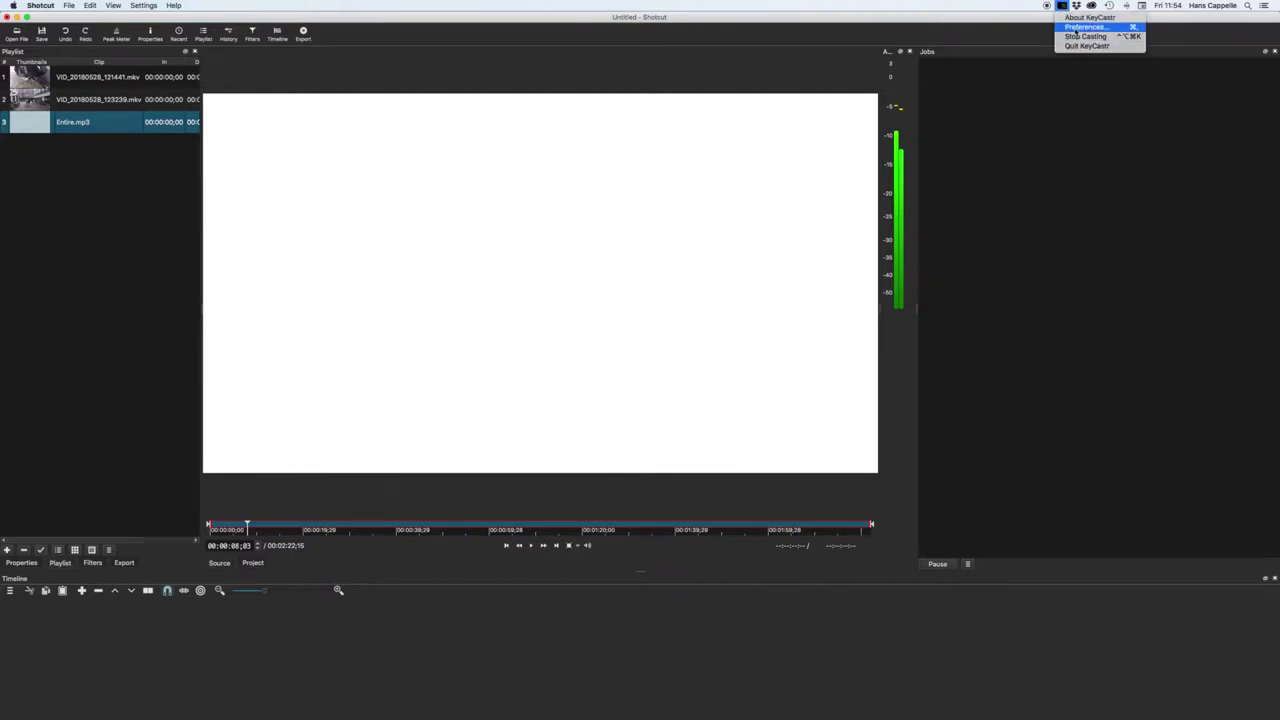
pyautogui.click(1083, 27)
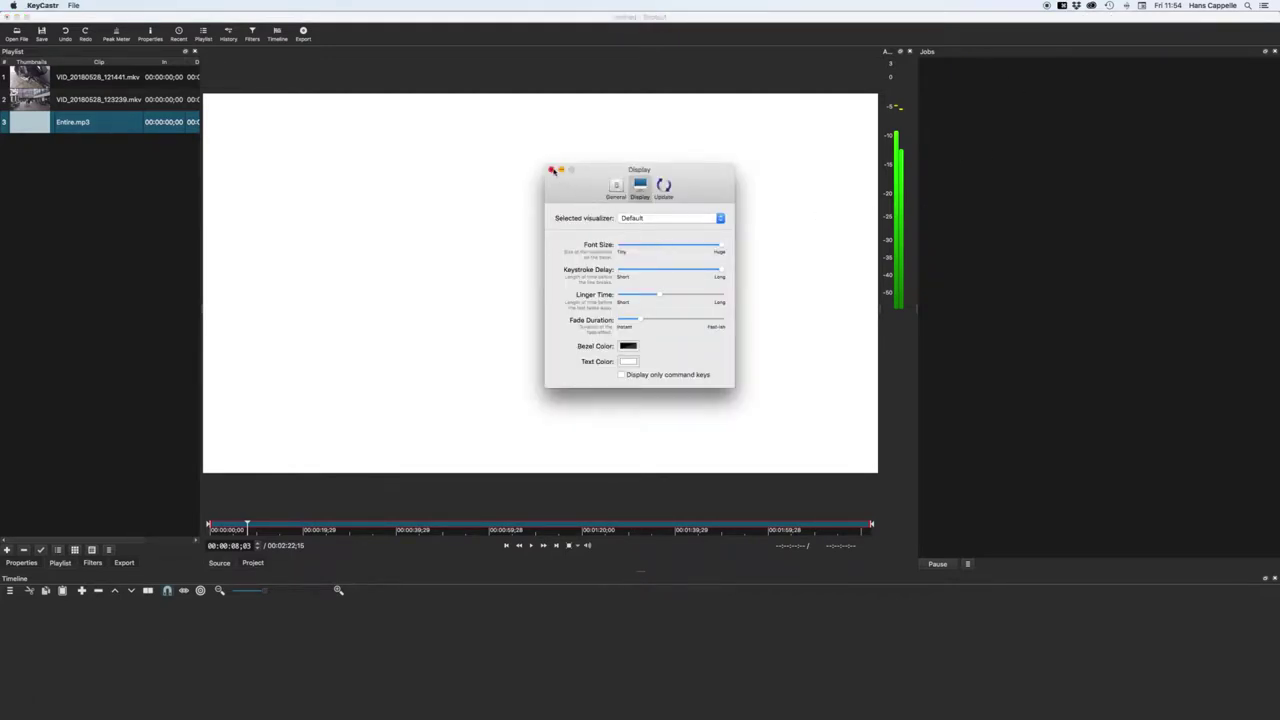
pyautogui.click(552, 171)
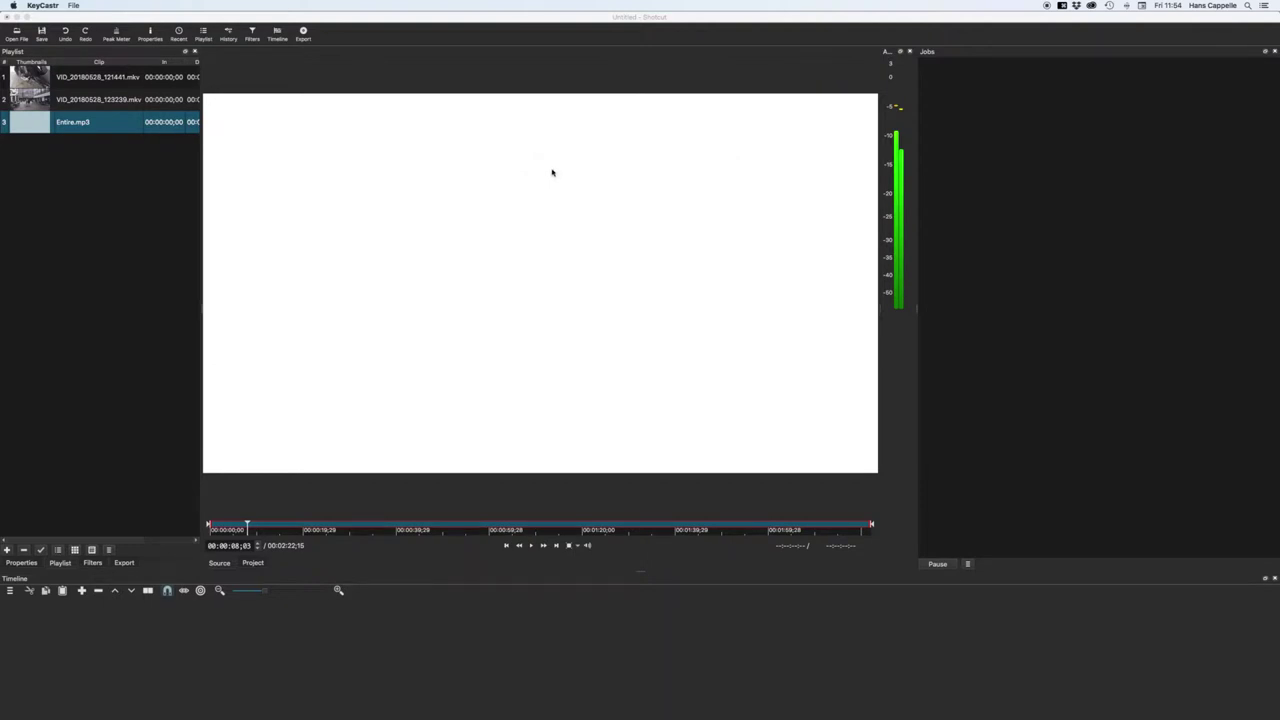
# Step: Add a video track to the timeline and place VID_20180528_121441.mkv at its start
pyautogui.click(296, 309)
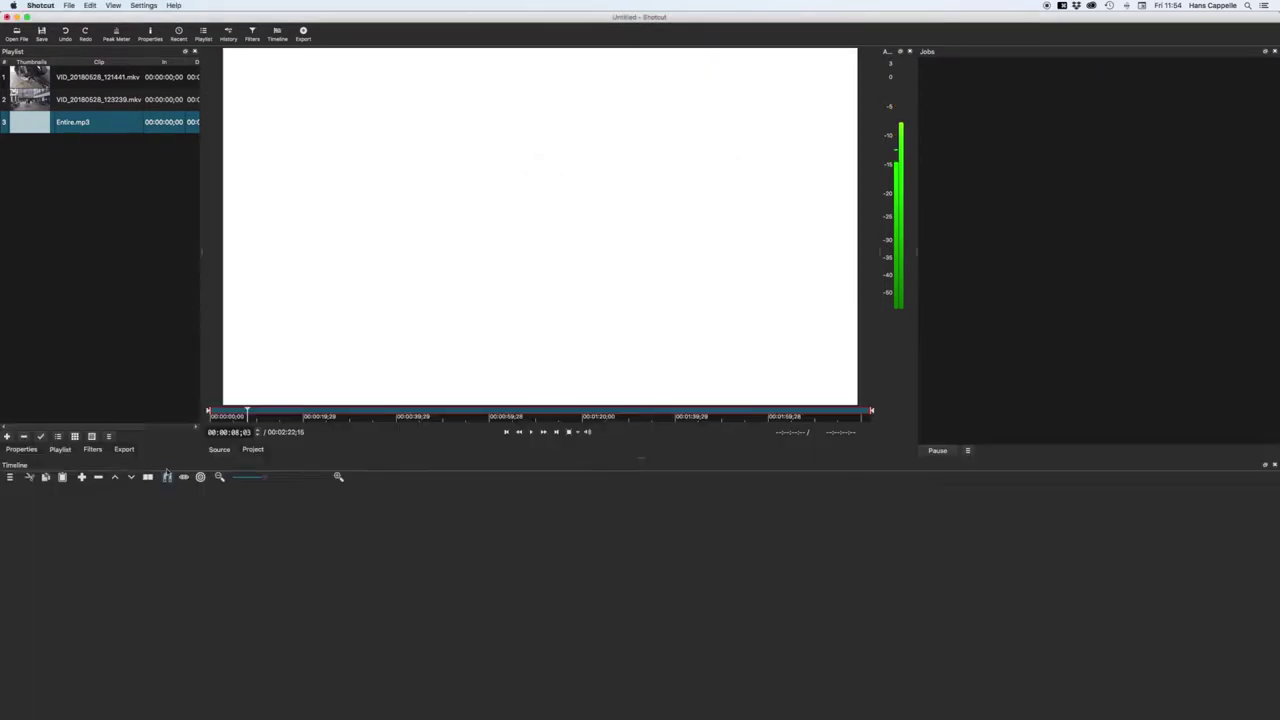
pyautogui.press('super+y')
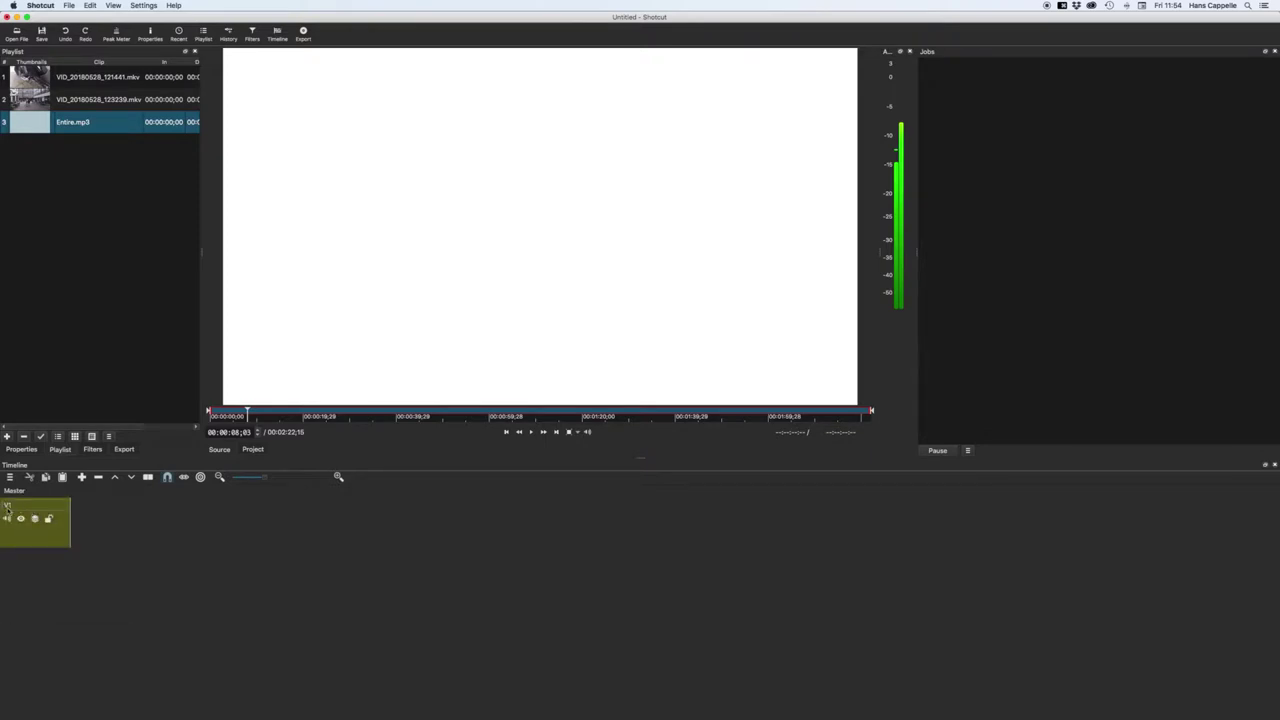
pyautogui.moveTo(78, 84); pyautogui.dragTo(130, 537)
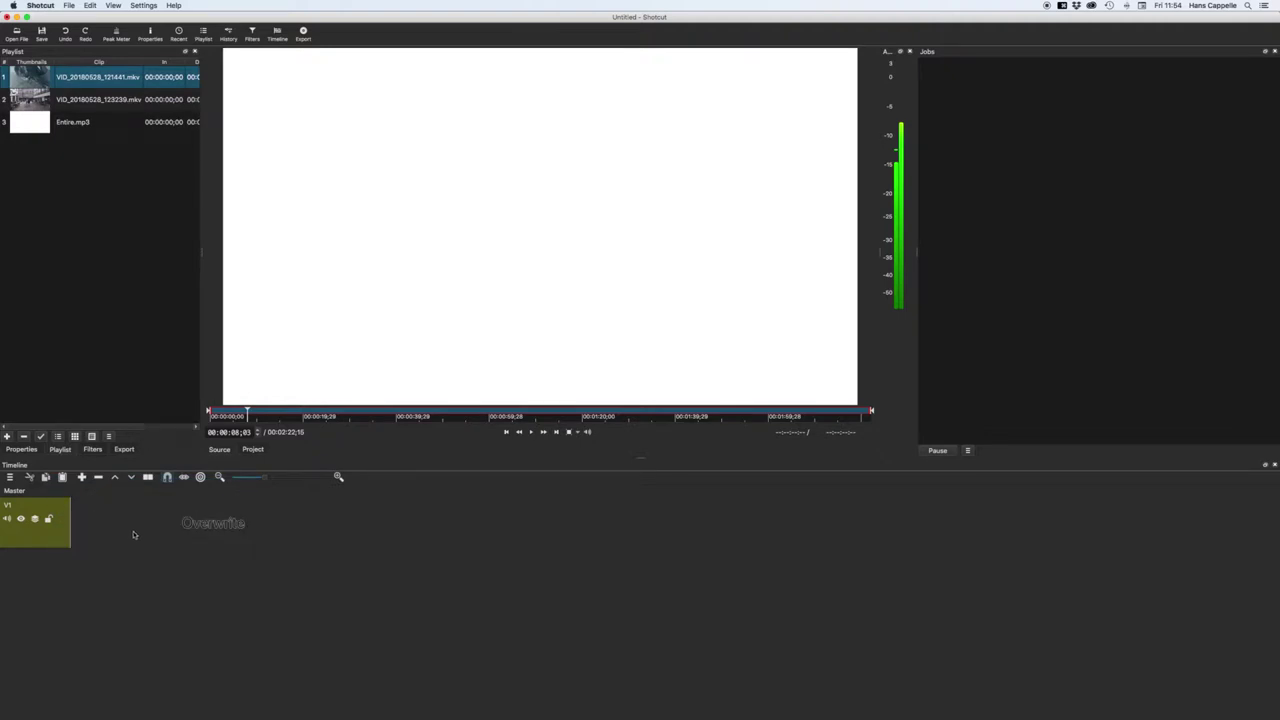
pyautogui.moveTo(236, 527); pyautogui.dragTo(160, 522)
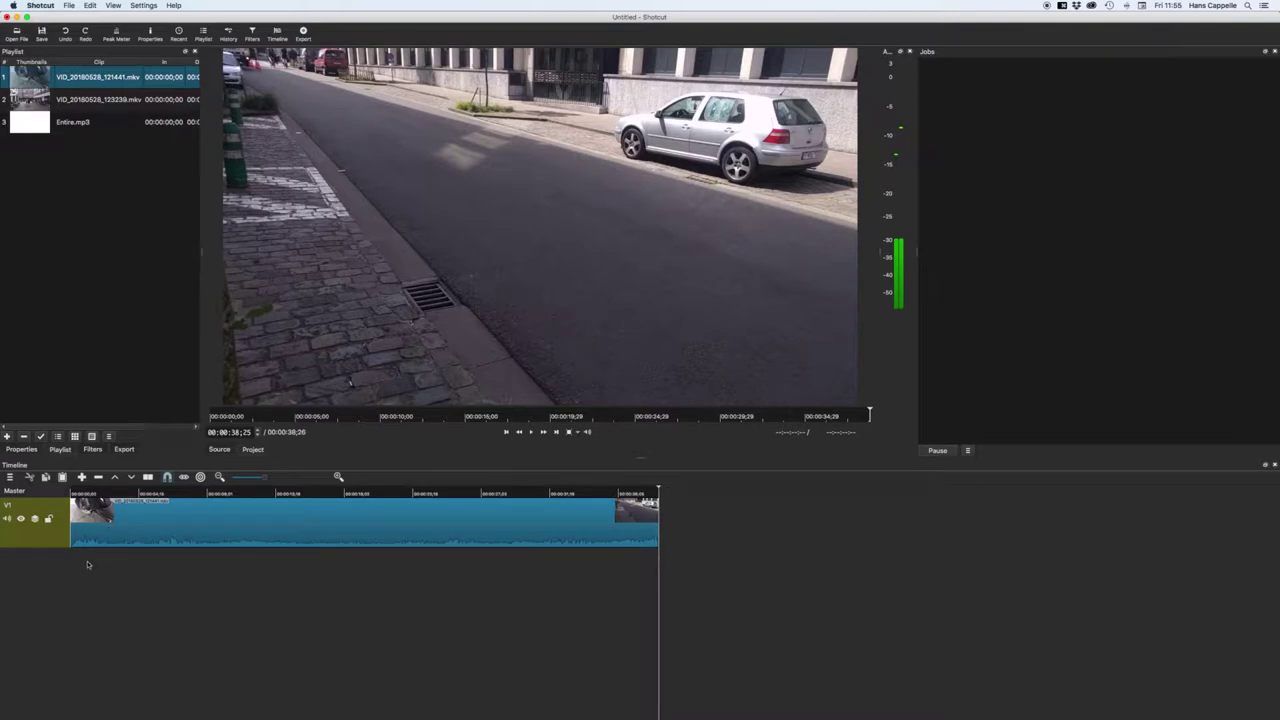
# Step: Mute video track V1 after listening to its original sound, and add an audio track below it
pyautogui.click(7, 519)
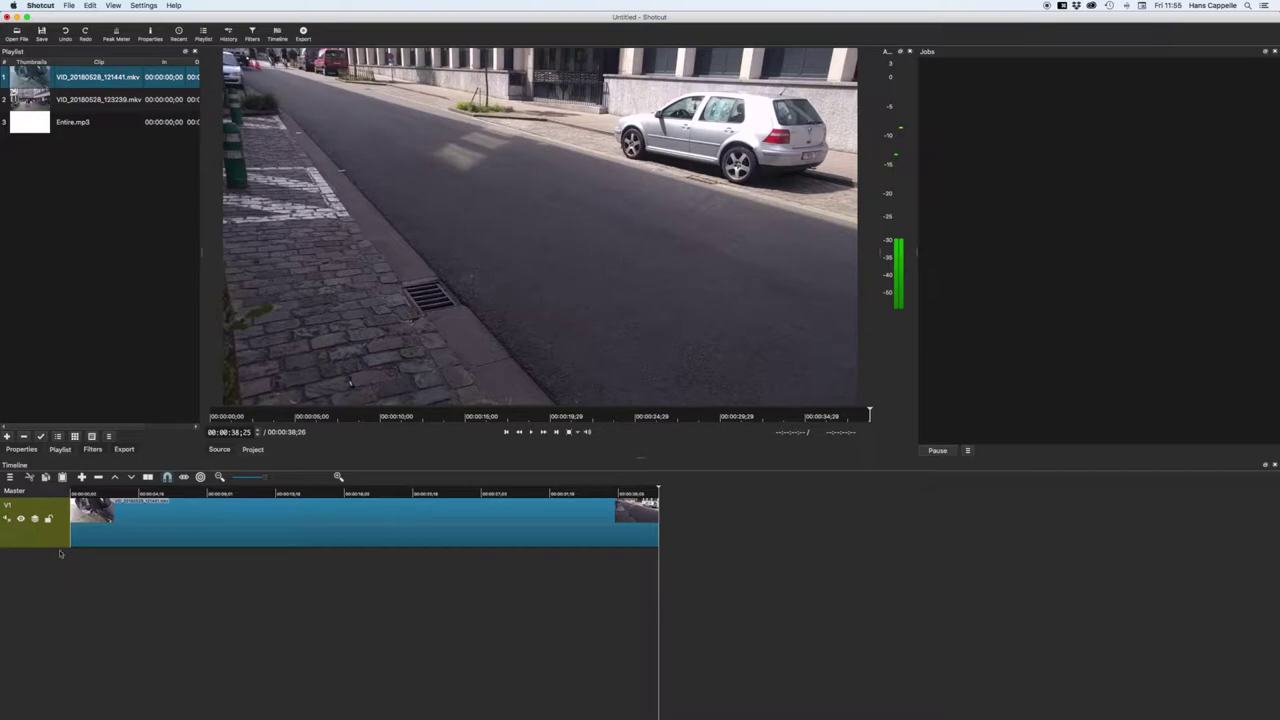
pyautogui.click(7, 519)
pyautogui.click(108, 568)
pyautogui.press('space')
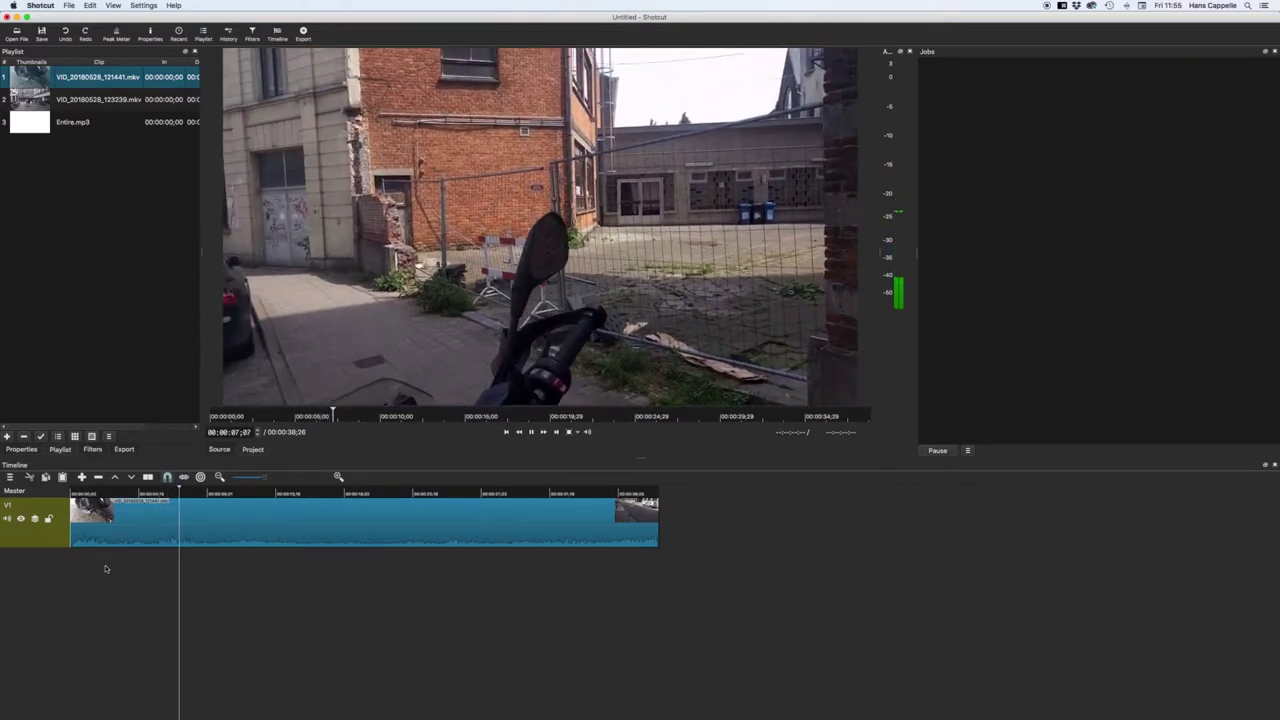
pyautogui.press('space')
pyautogui.click(7, 519)
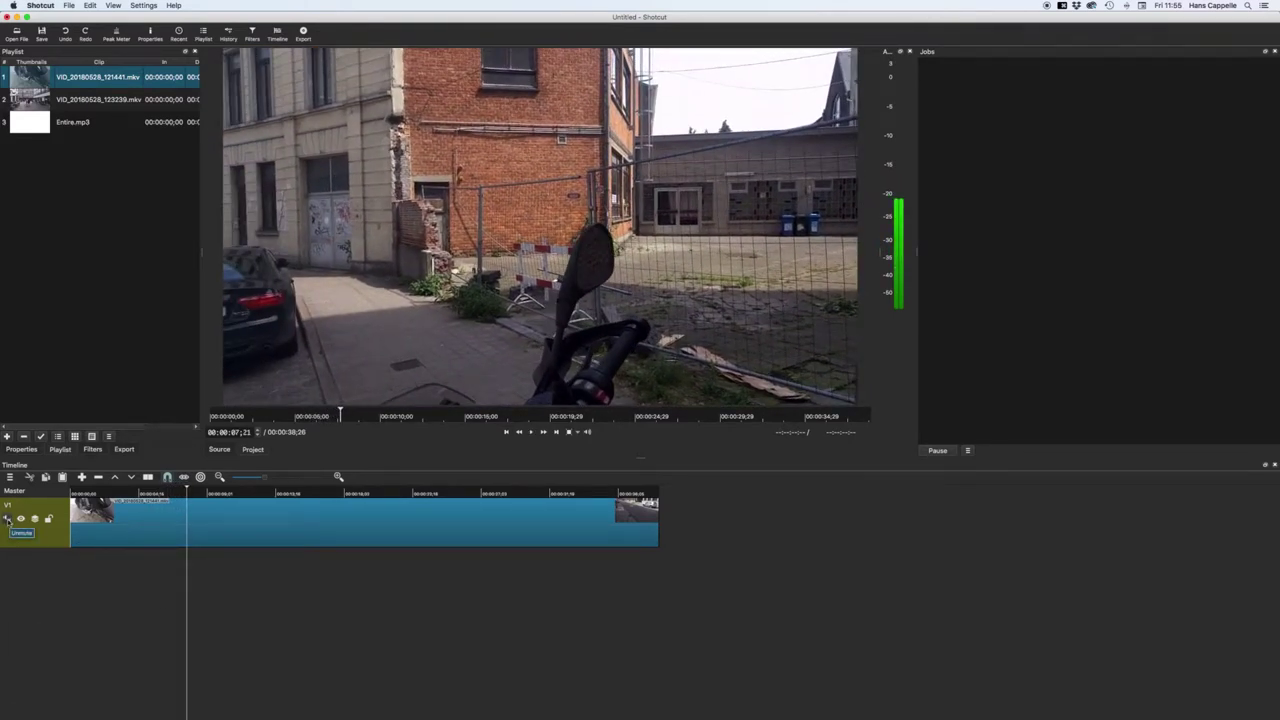
pyautogui.press('super+u')
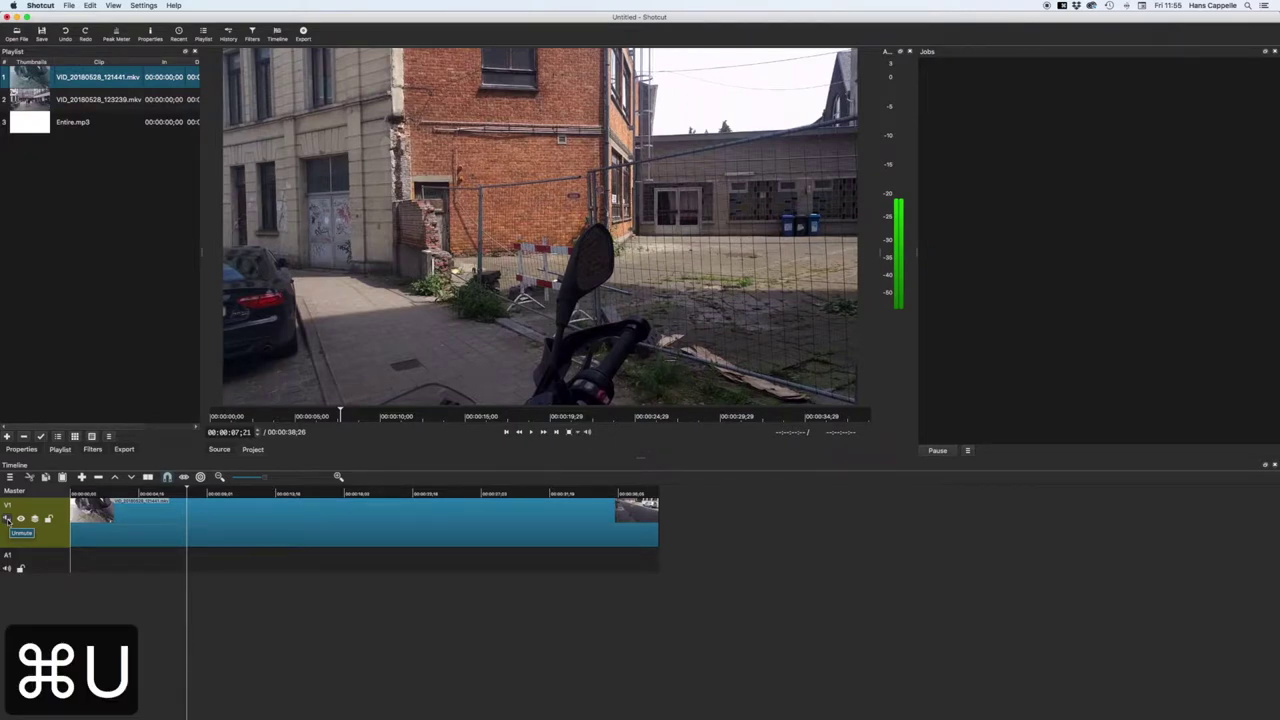
# Step: Try appending Entire.mp3 to the video track after a short preview, and undo the append
pyautogui.doubleClick(87, 124)
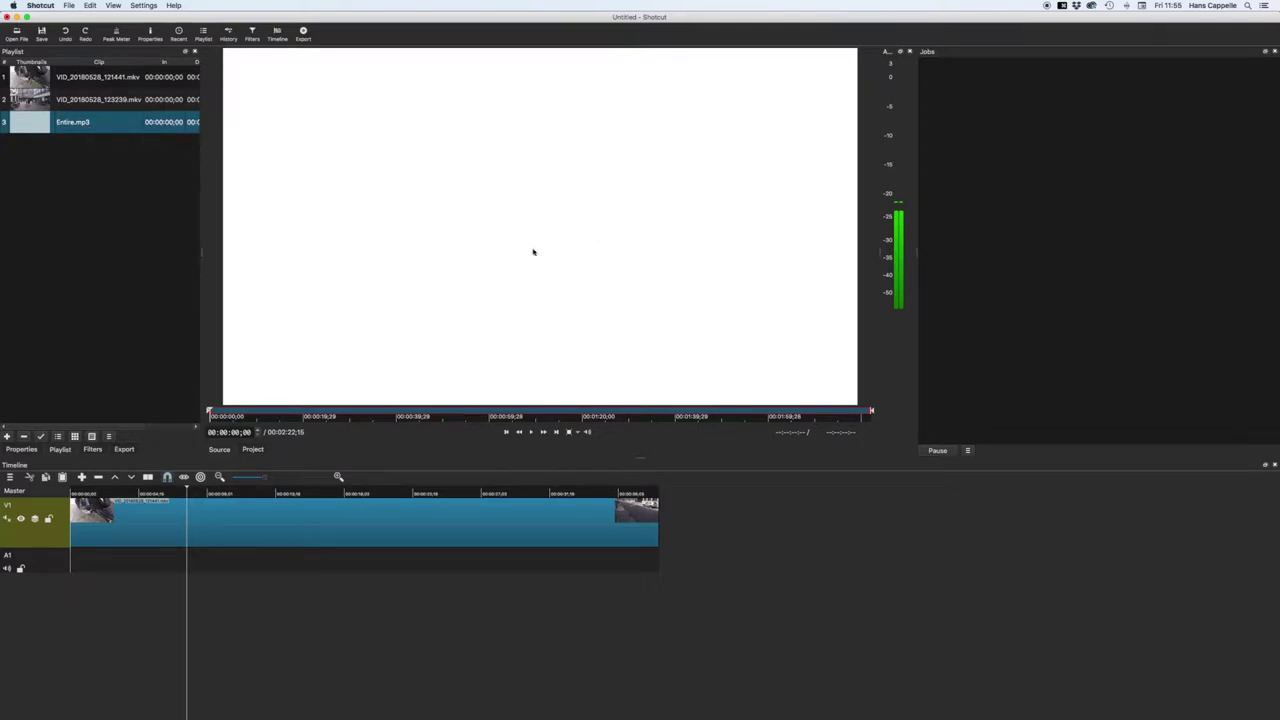
pyautogui.press('space')
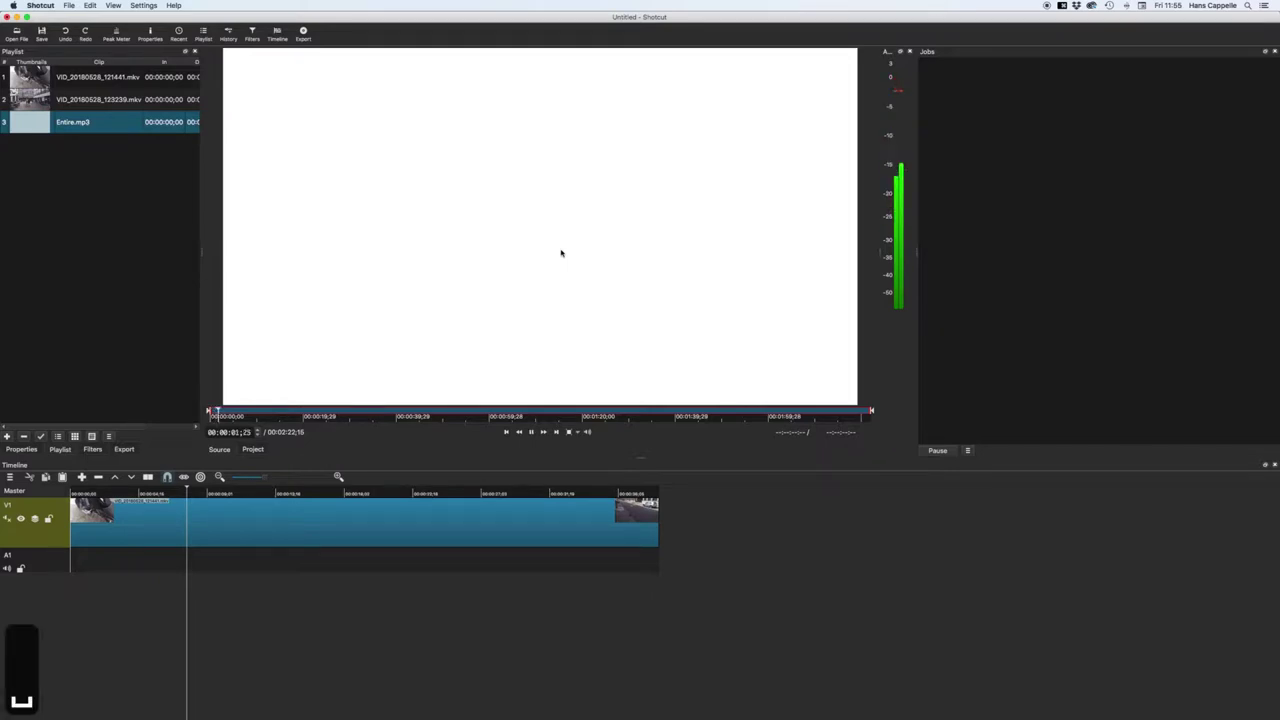
pyautogui.press('space')
pyautogui.press('a')
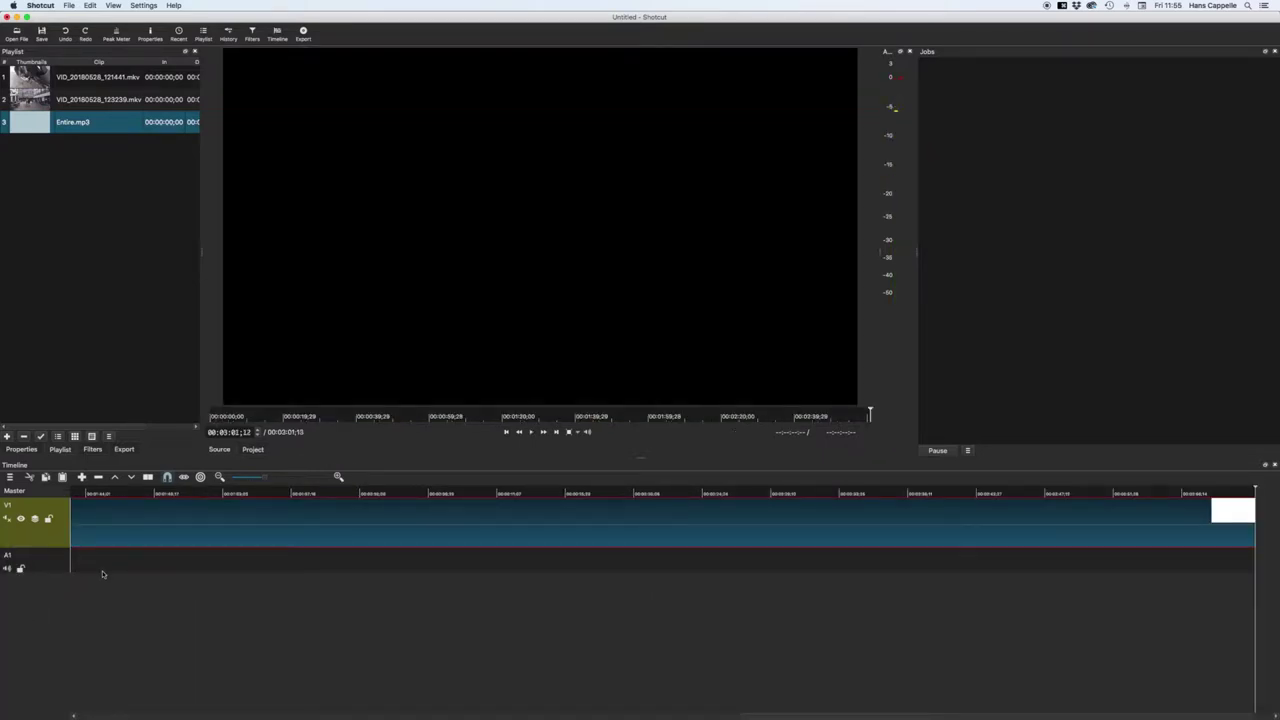
pyautogui.press('super+z')
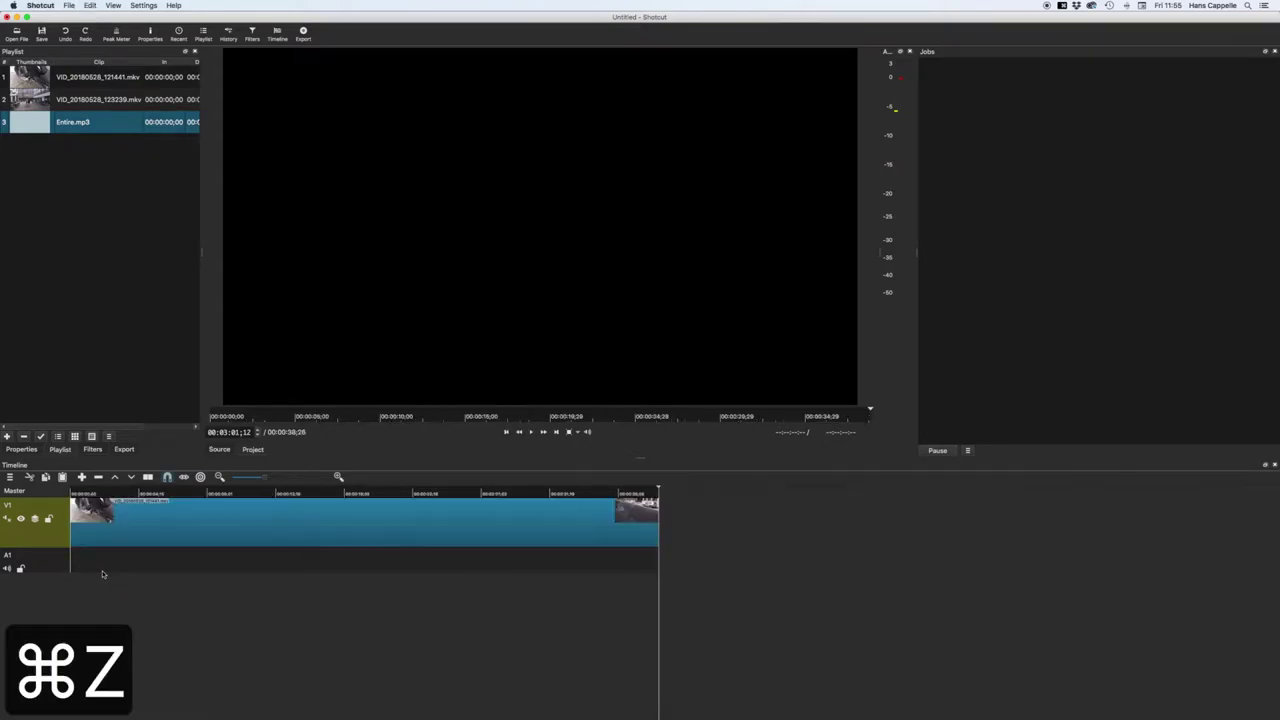
# Step: Make audio track A1 the current track and append Entire.mp3 to it
pyautogui.click(48, 568)
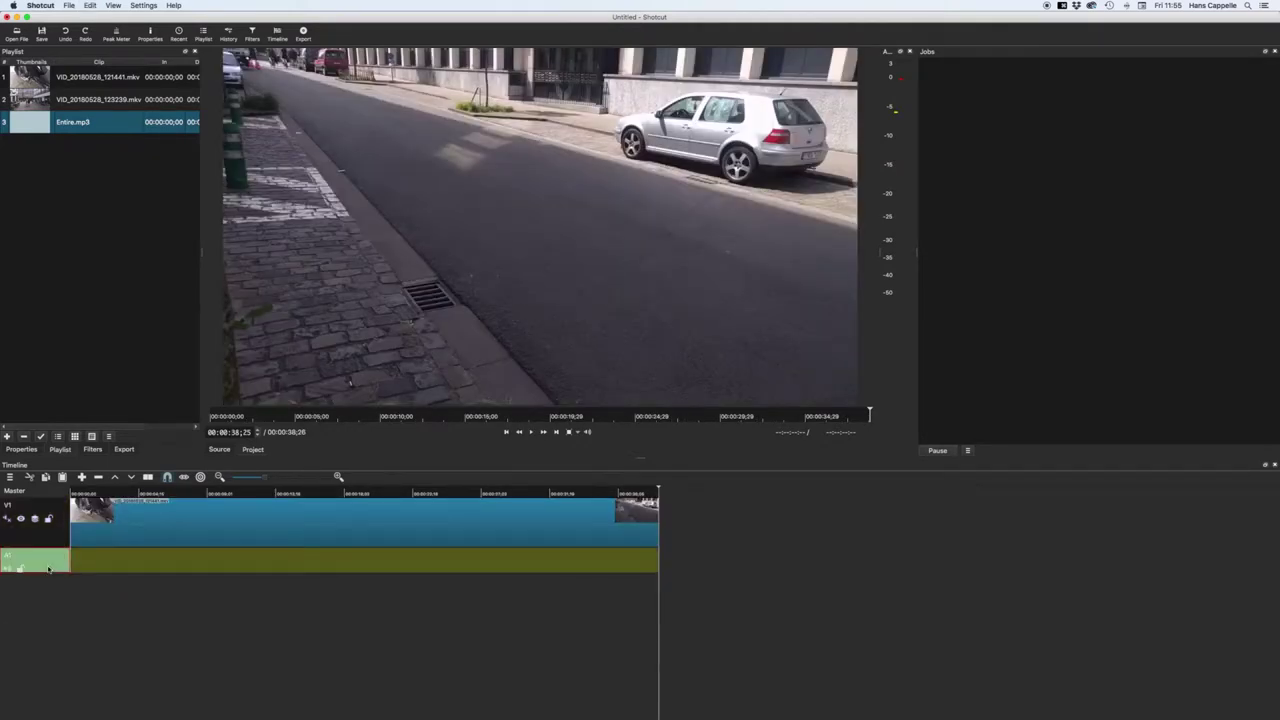
pyautogui.doubleClick(86, 122)
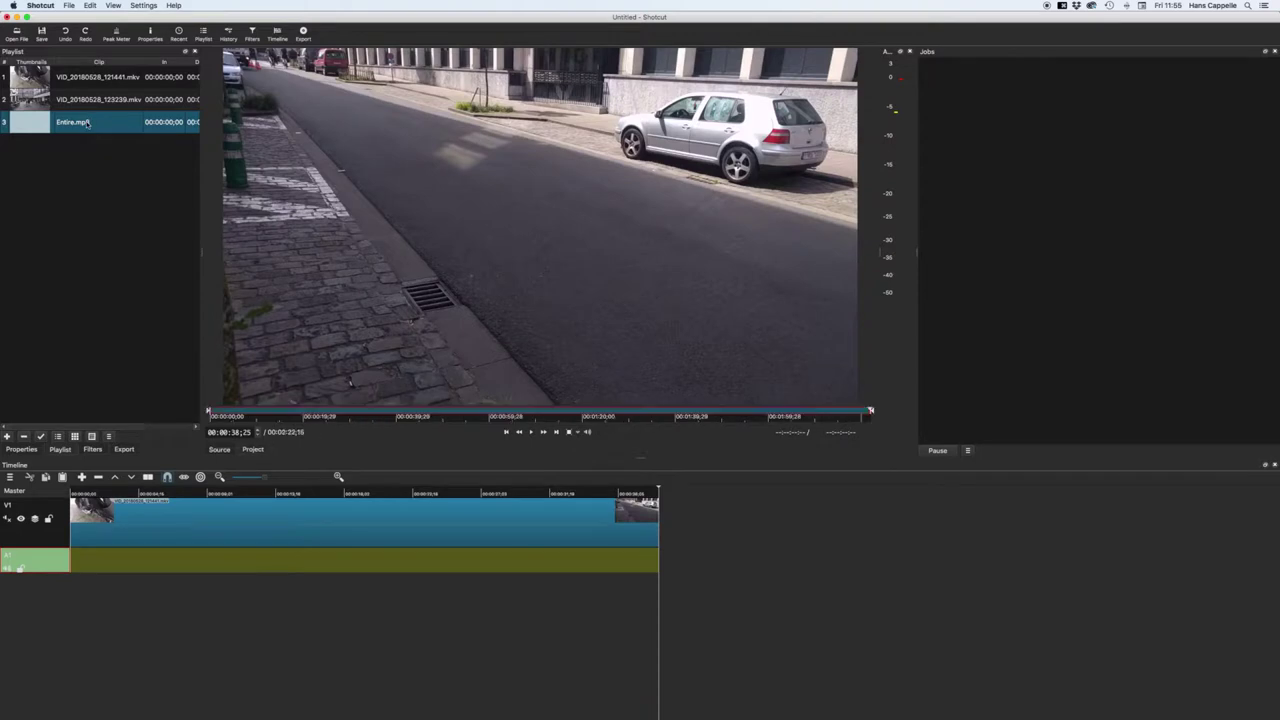
pyautogui.press('a')
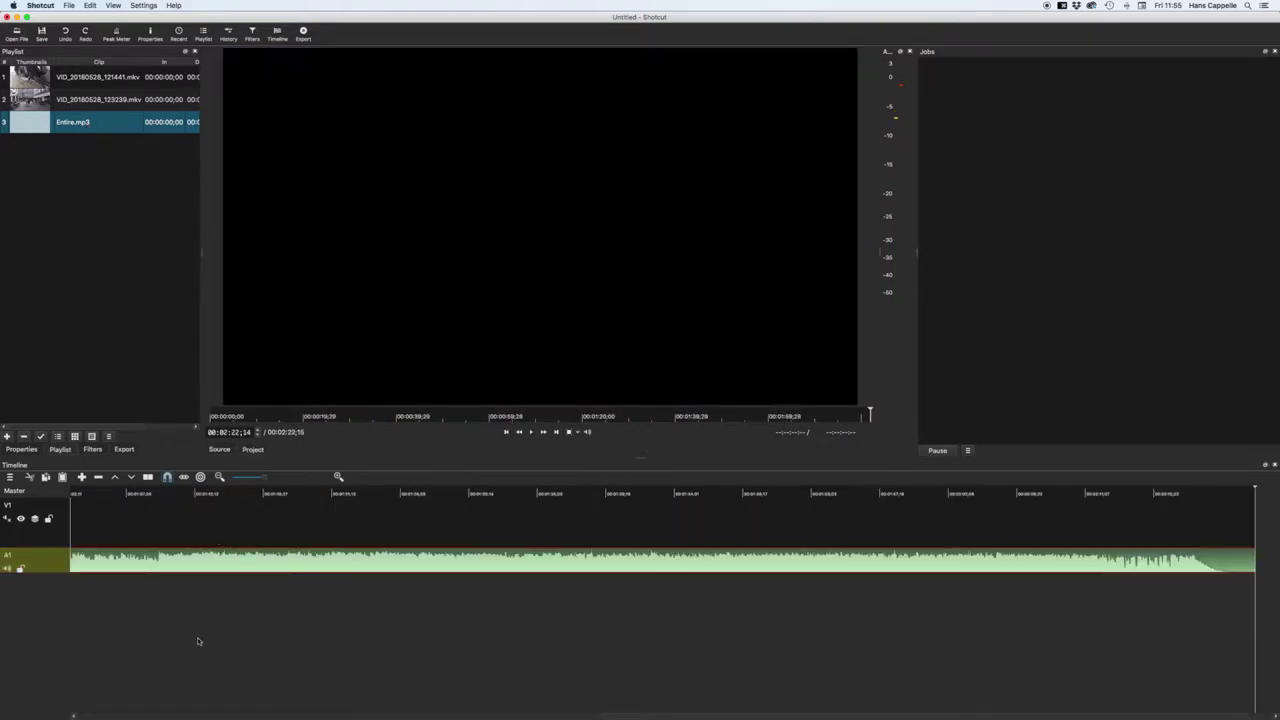
pyautogui.press('a')
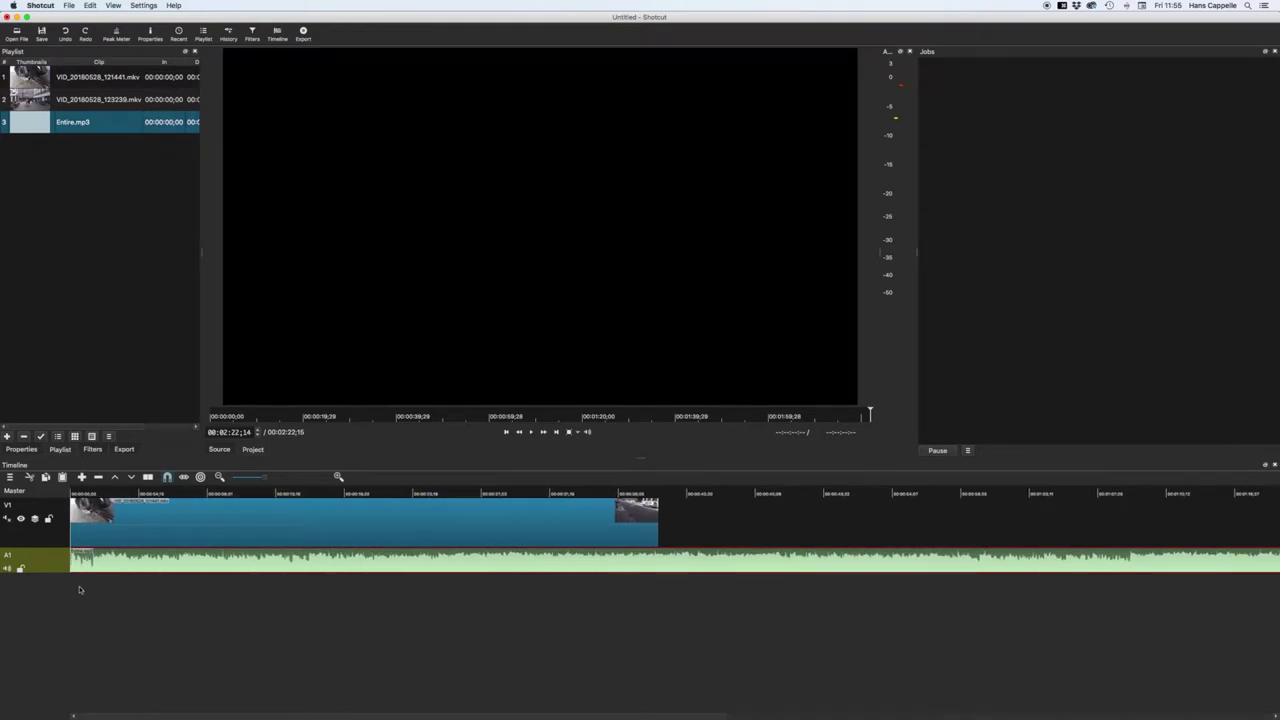
# Step: Split the music on track A1 at the end of the video clip and delete the excess part
pyautogui.click(79, 589)
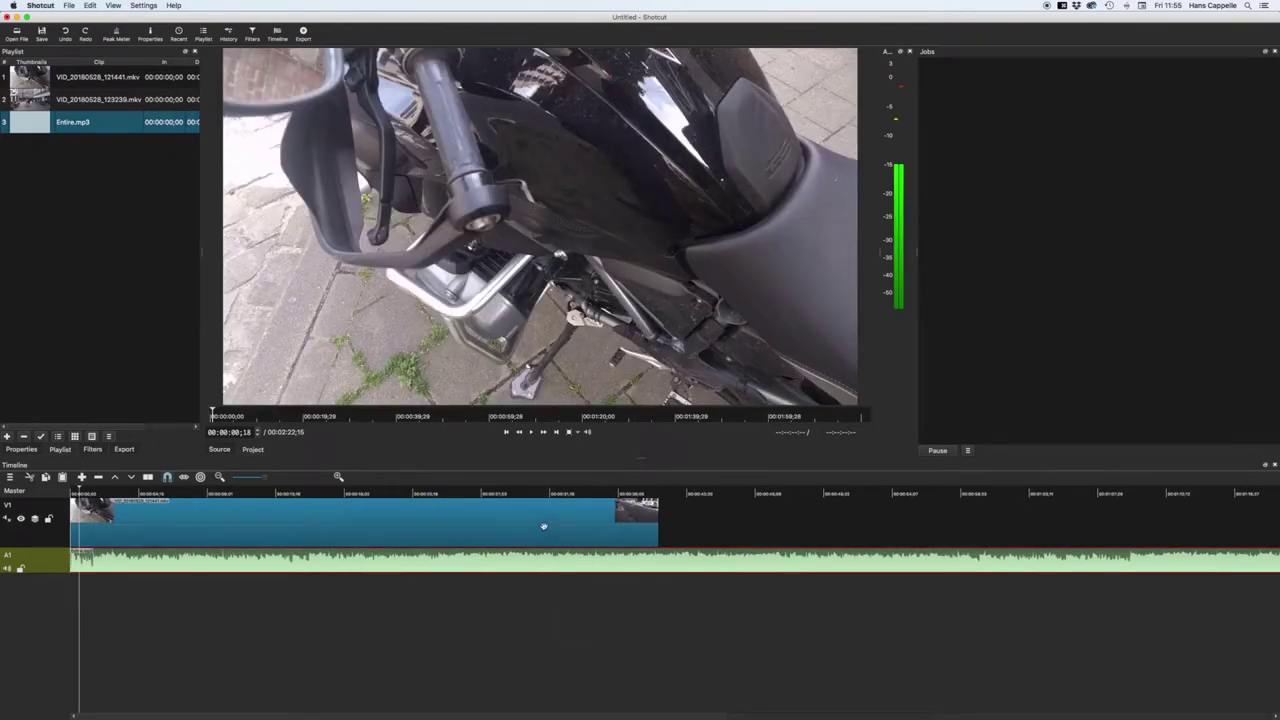
pyautogui.click(556, 432)
pyautogui.press('s')
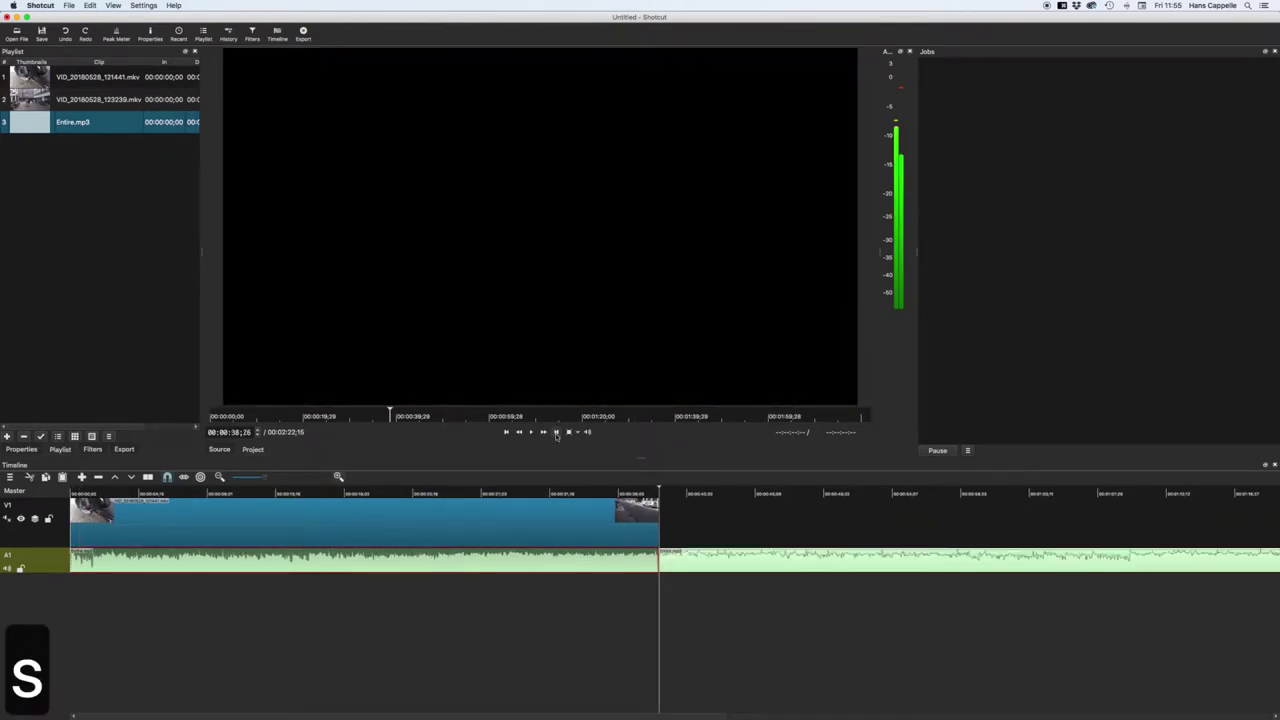
pyautogui.click(737, 569)
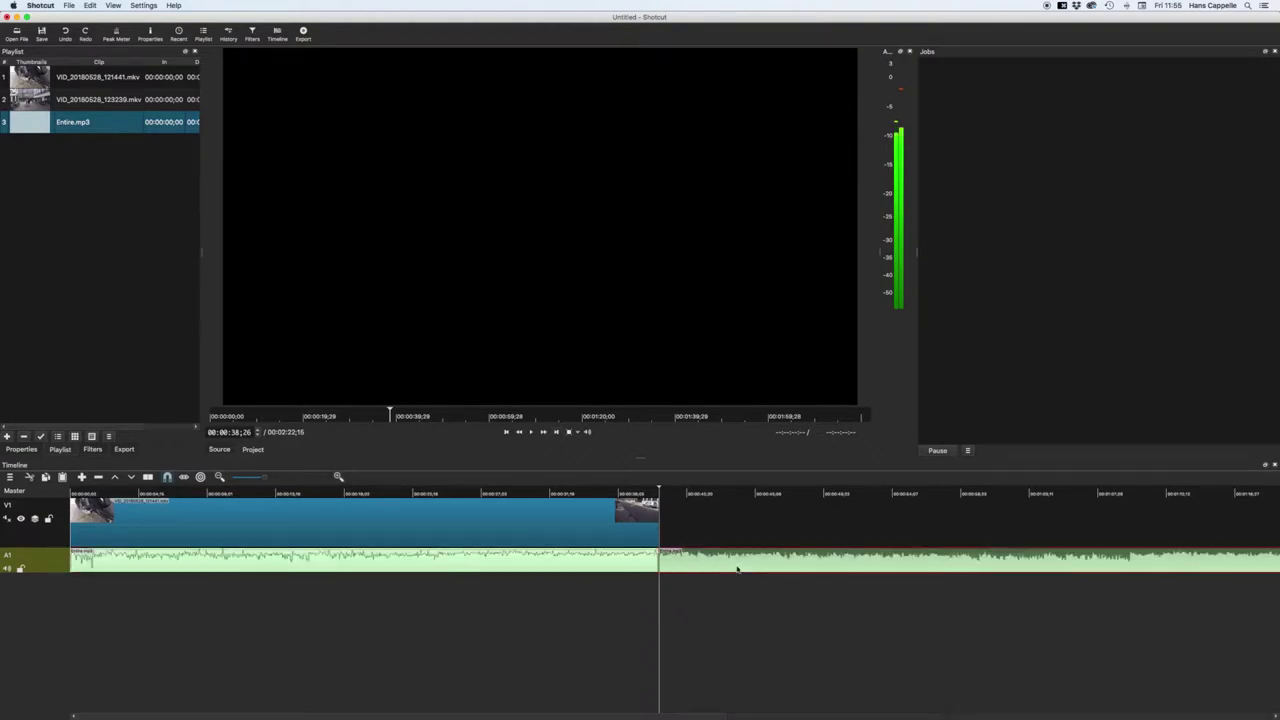
pyautogui.press('BackSpace')
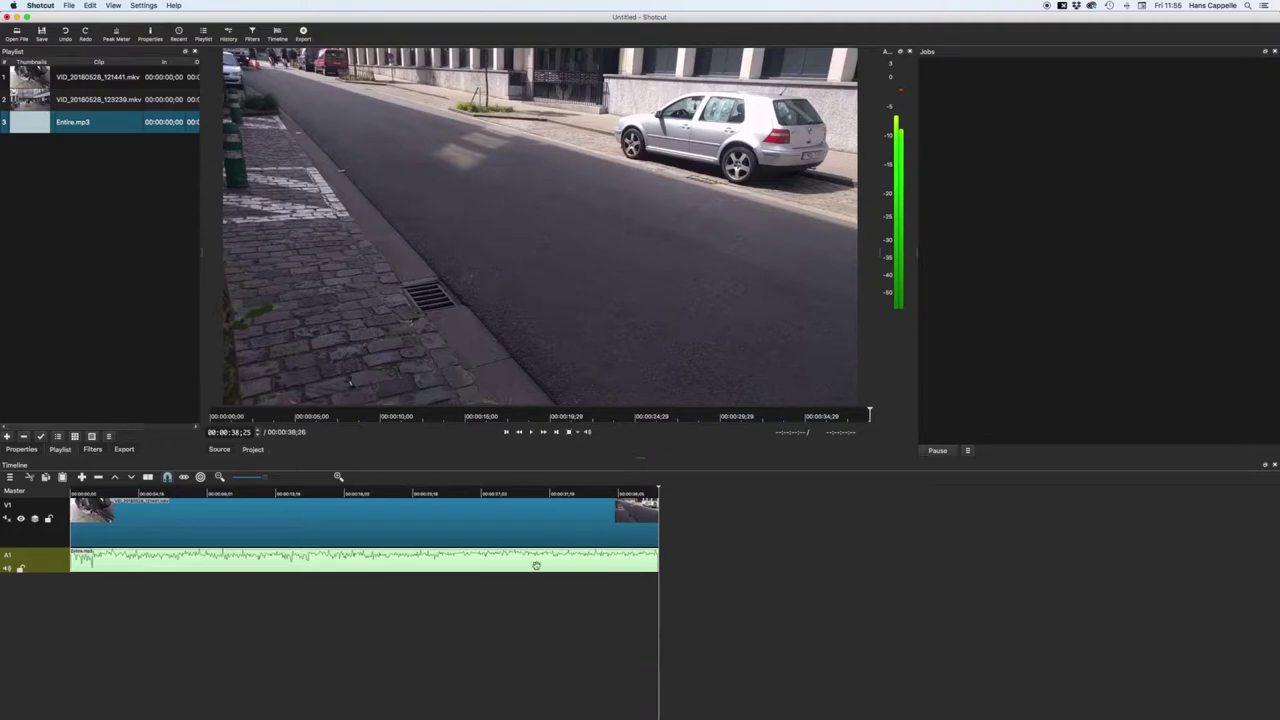
# Step: Play the timeline from the start to check the music, and toggle the audio peak meter display
pyautogui.click(72, 587)
pyautogui.press('space')
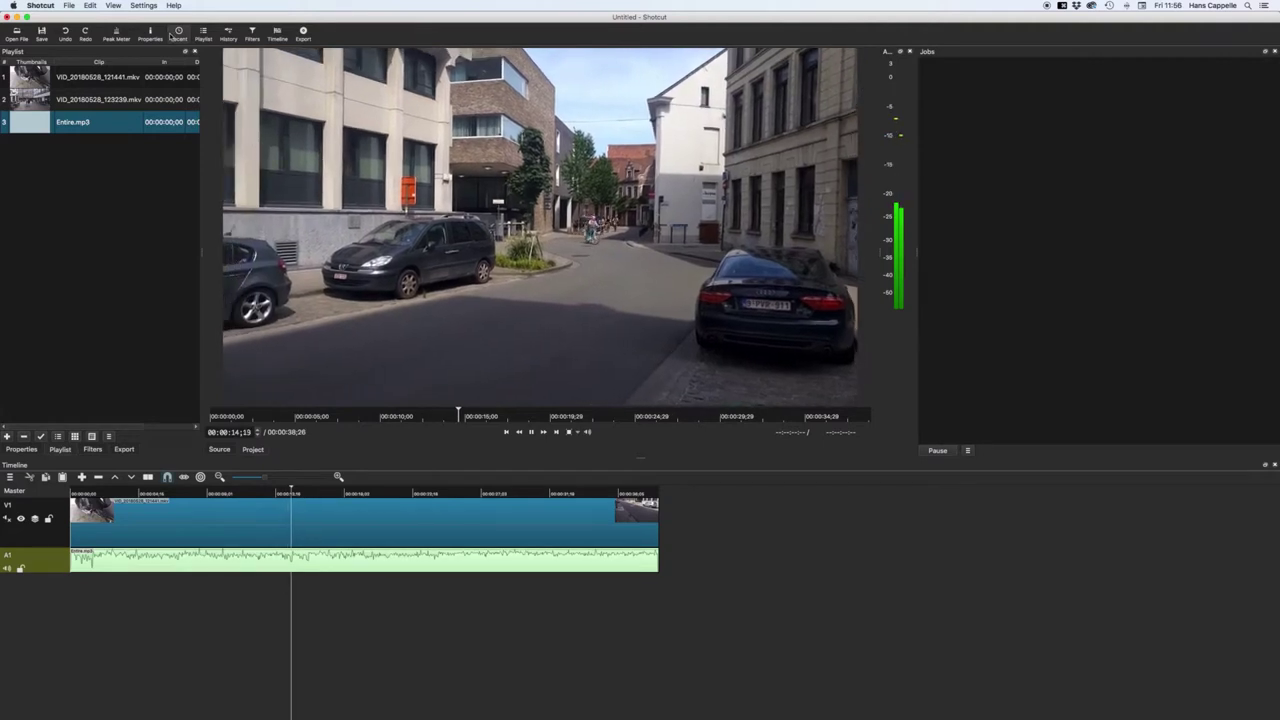
pyautogui.press('space')
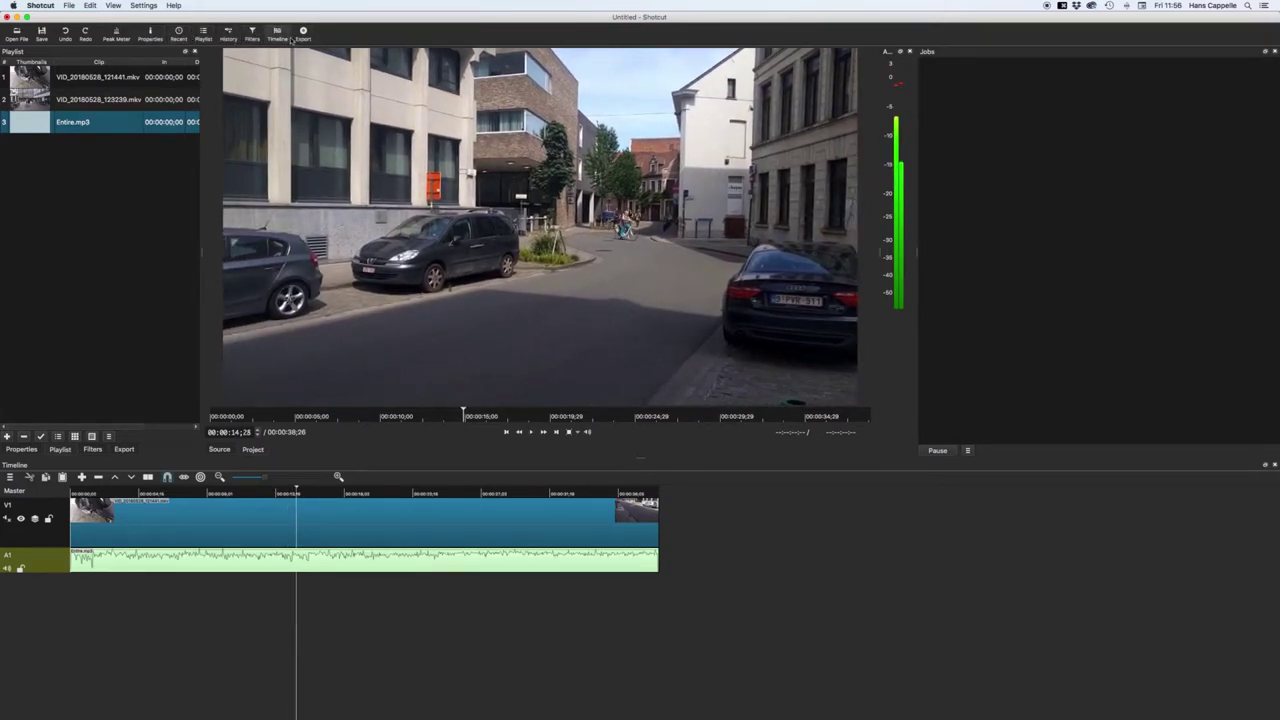
pyautogui.click(114, 38)
pyautogui.click(114, 38)
pyautogui.moveTo(900, 84)
# Step: Add a Gain / Volume audio filter to the Entire.mp3 clip on track A1
pyautogui.click(92, 450)
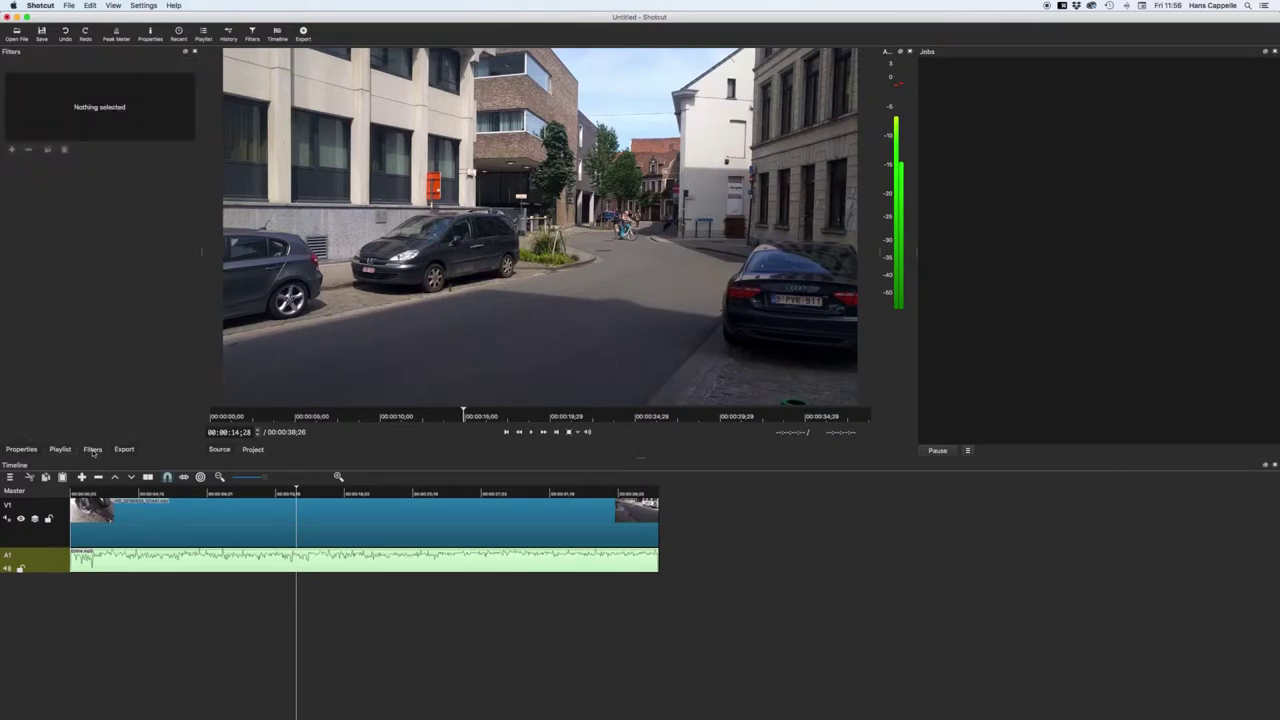
pyautogui.click(214, 566)
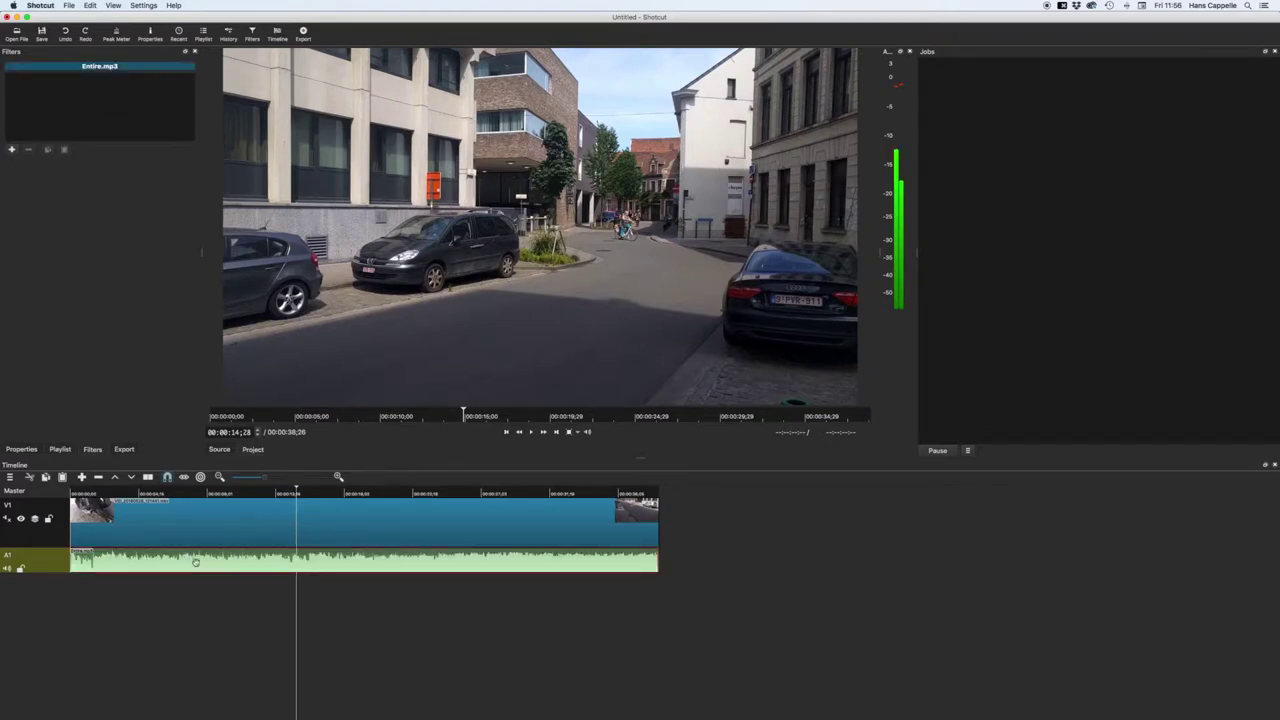
pyautogui.click(12, 151)
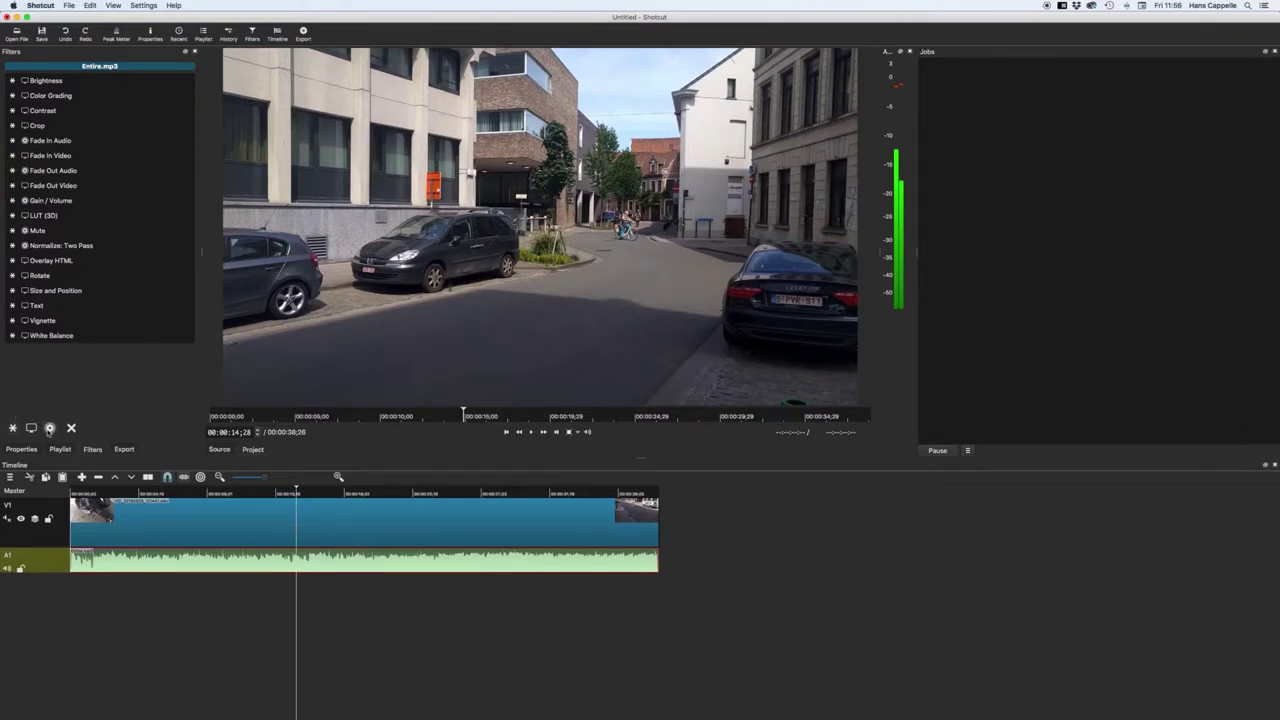
pyautogui.click(49, 428)
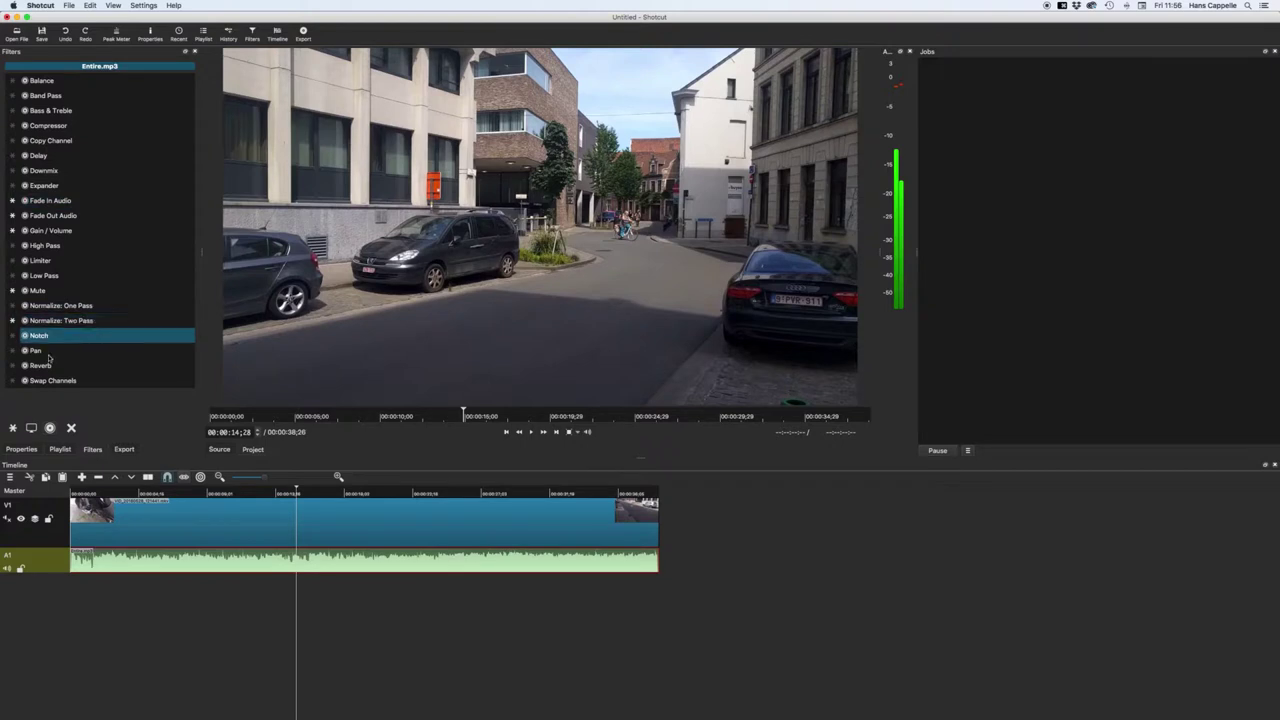
pyautogui.click(12, 428)
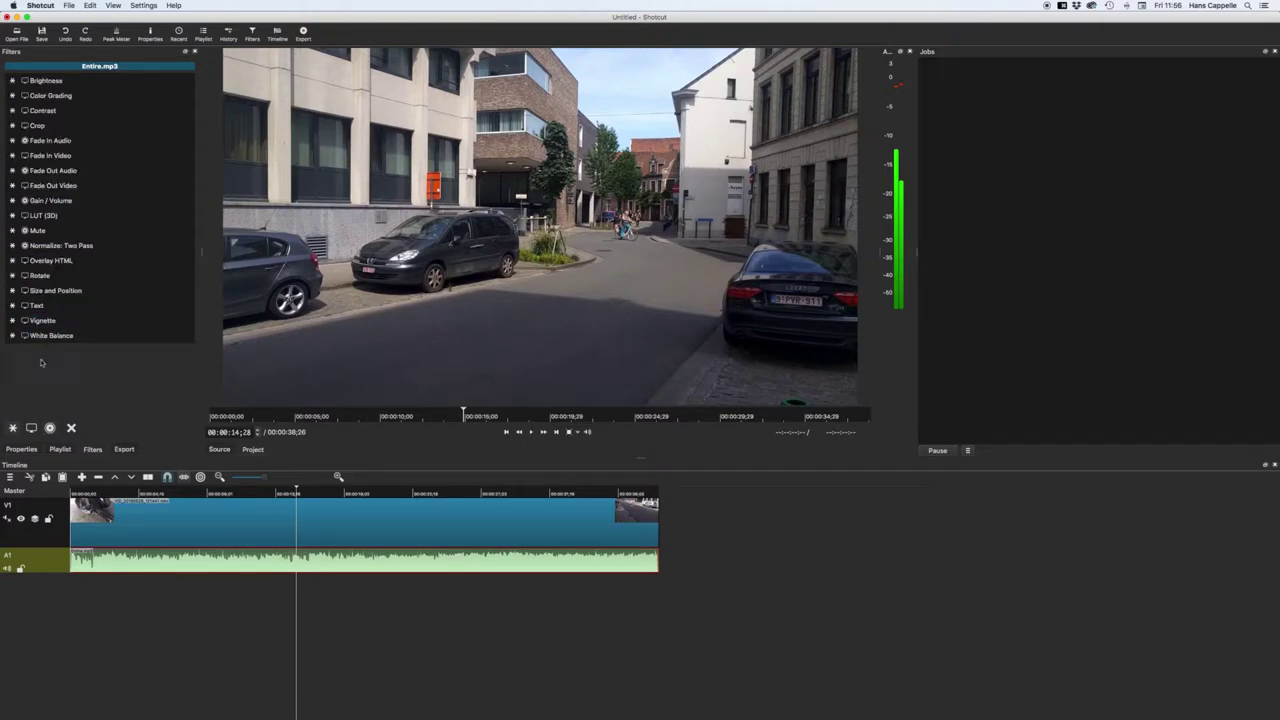
pyautogui.click(49, 428)
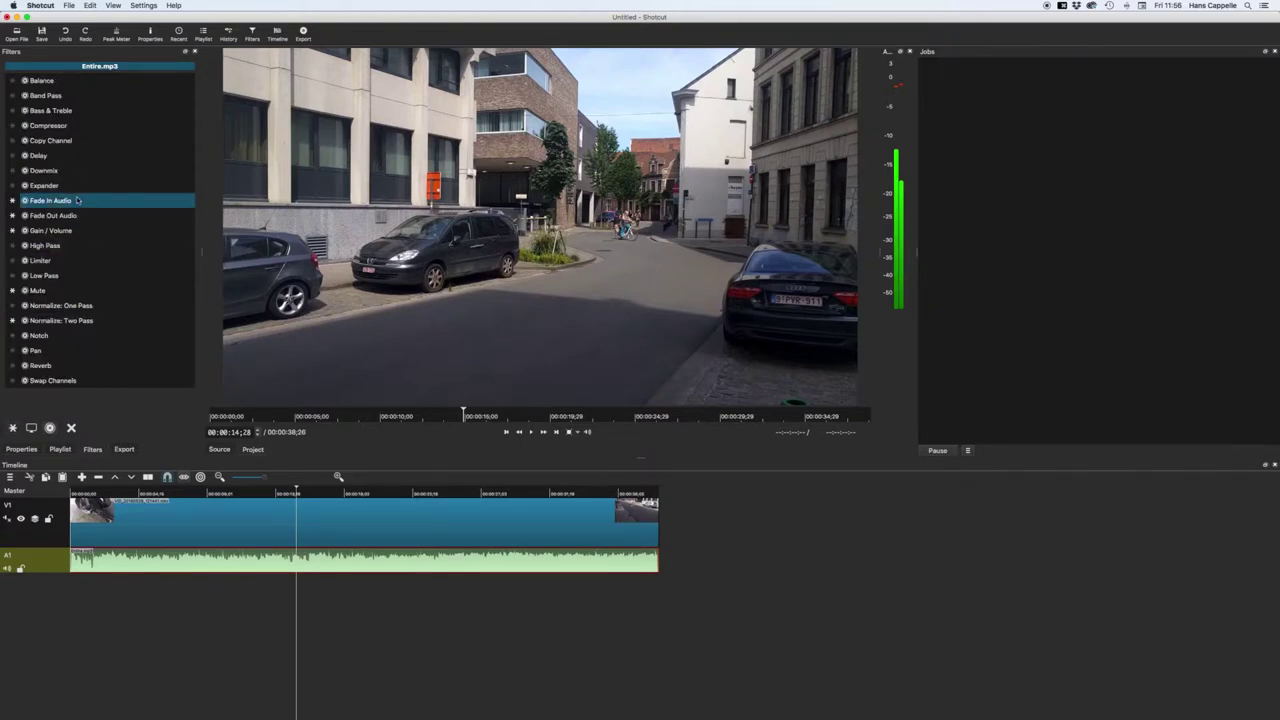
pyautogui.click(58, 232)
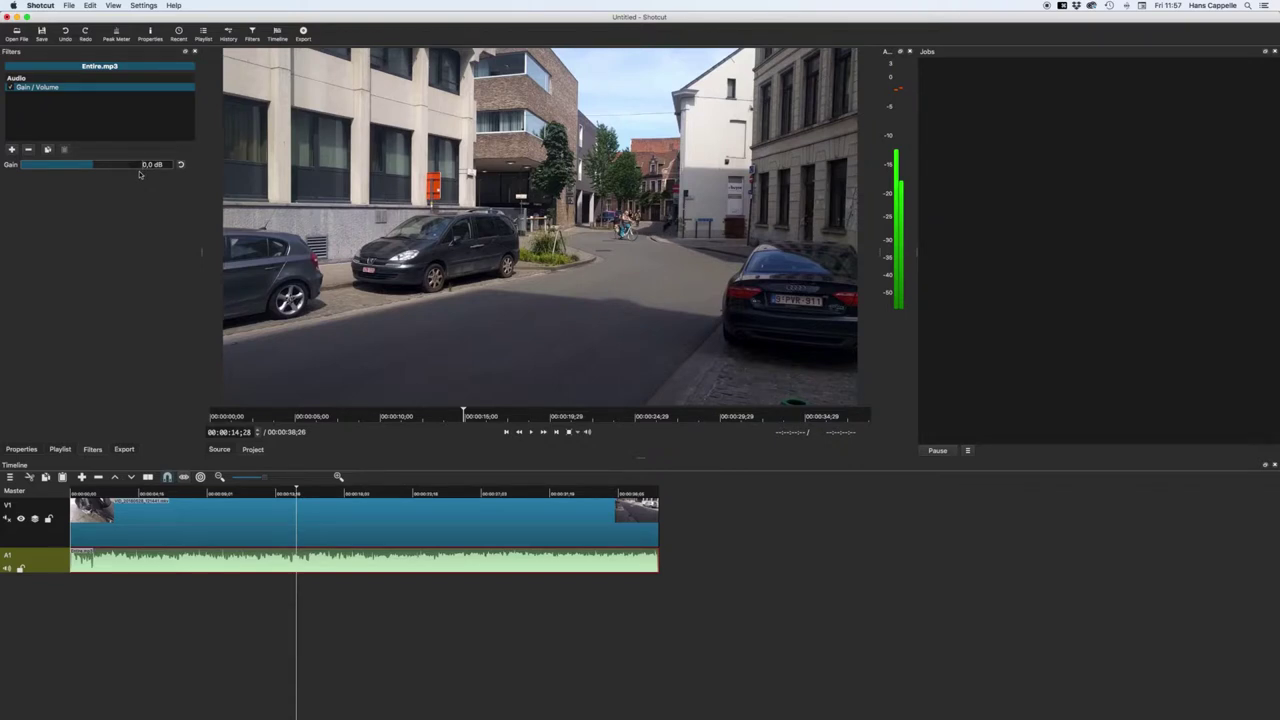
# Step: Set the gain of the Entire.mp3 clip's Gain / Volume filter to -15 dB
pyautogui.write('-15')
pyautogui.press('Tab')
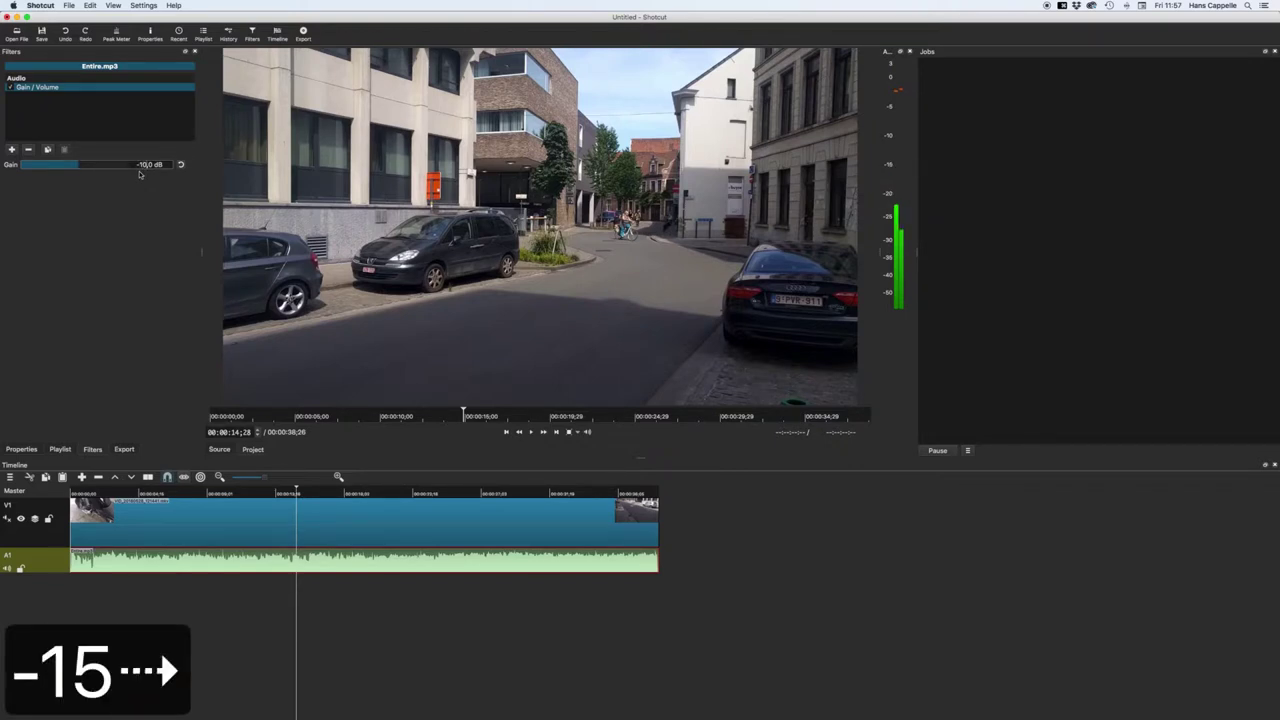
pyautogui.press('BackSpace')
pyautogui.write('5')
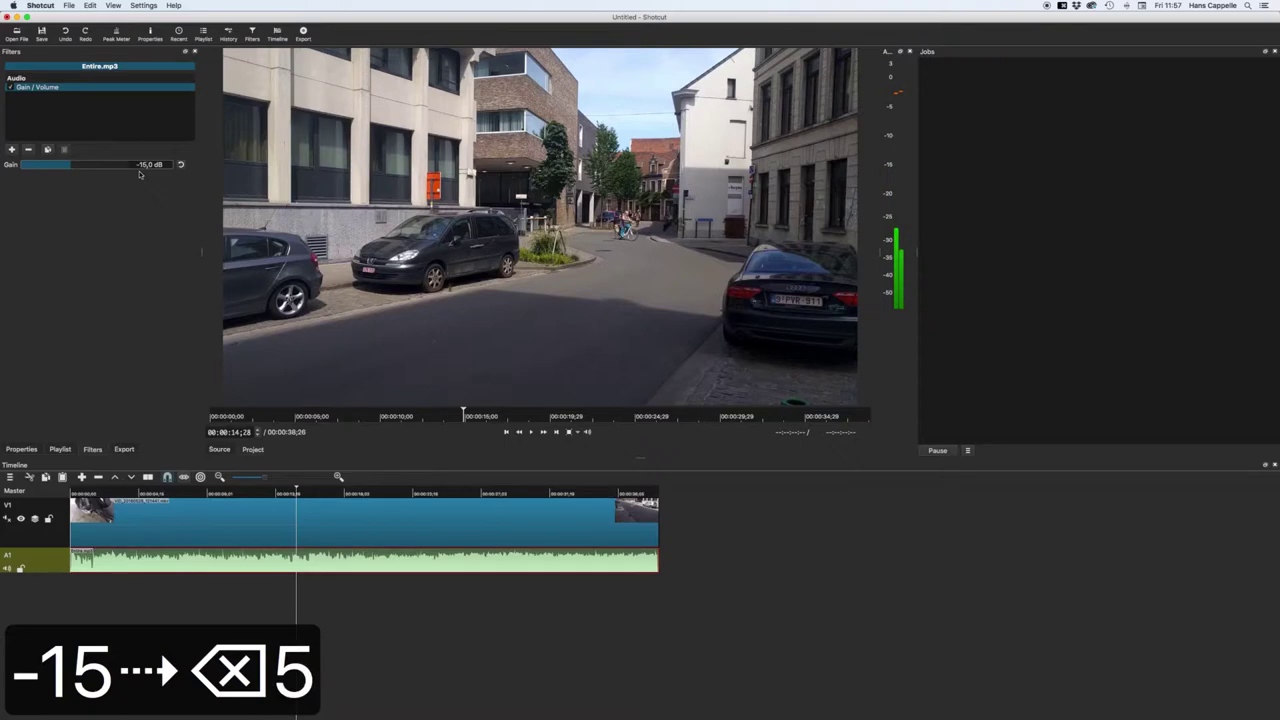
# Step: Play the timeline from the start to check the reduced music level on the audio peak meter
pyautogui.click(73, 594)
pyautogui.press('space')
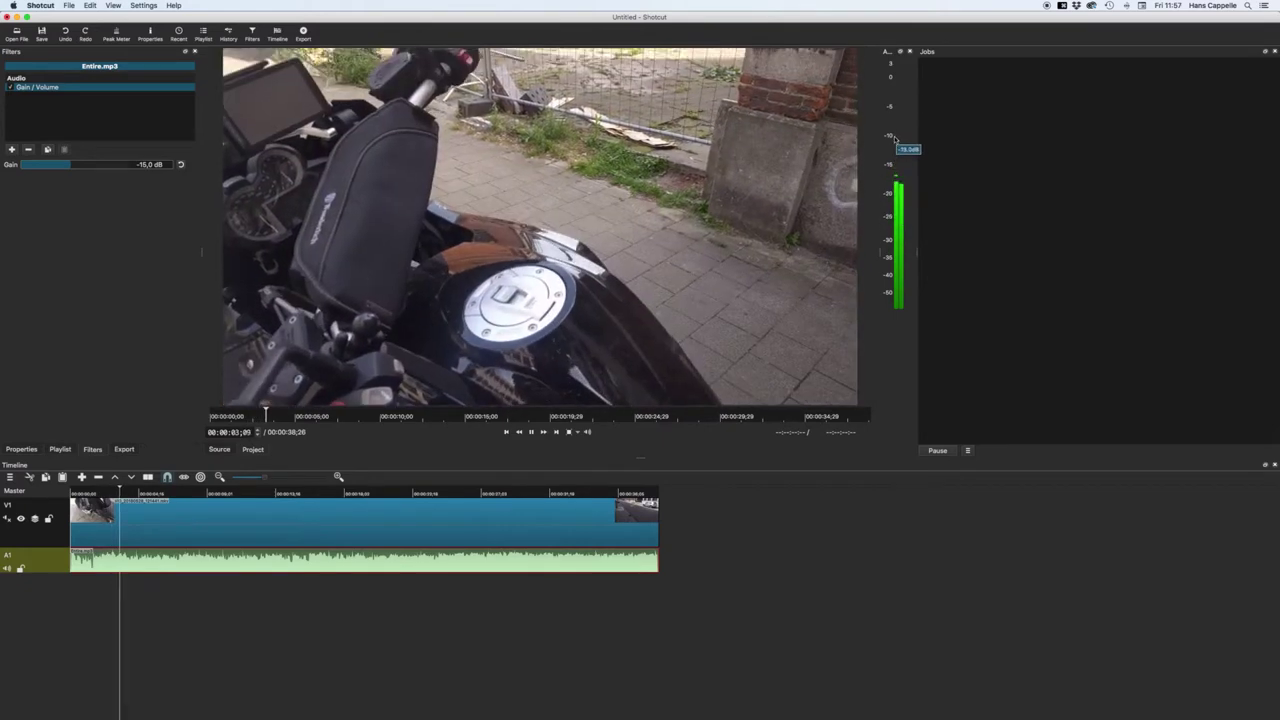
pyautogui.moveTo(907, 170)
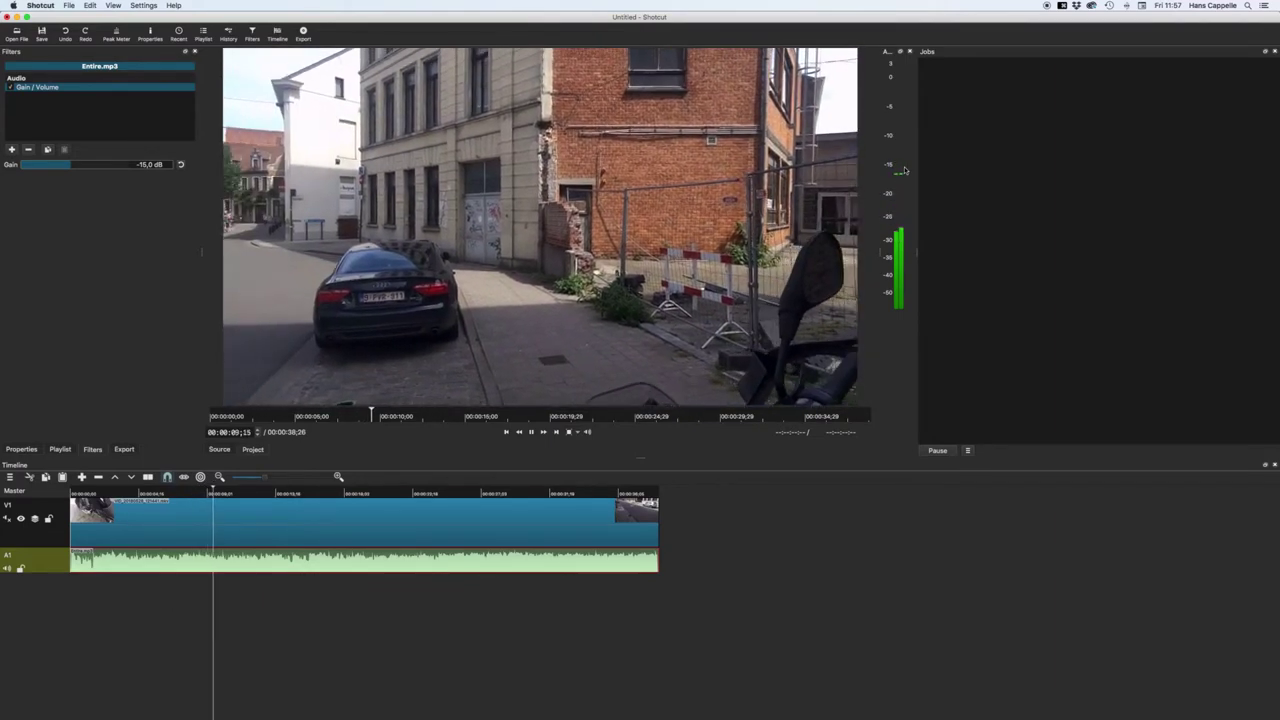
pyautogui.press('space')
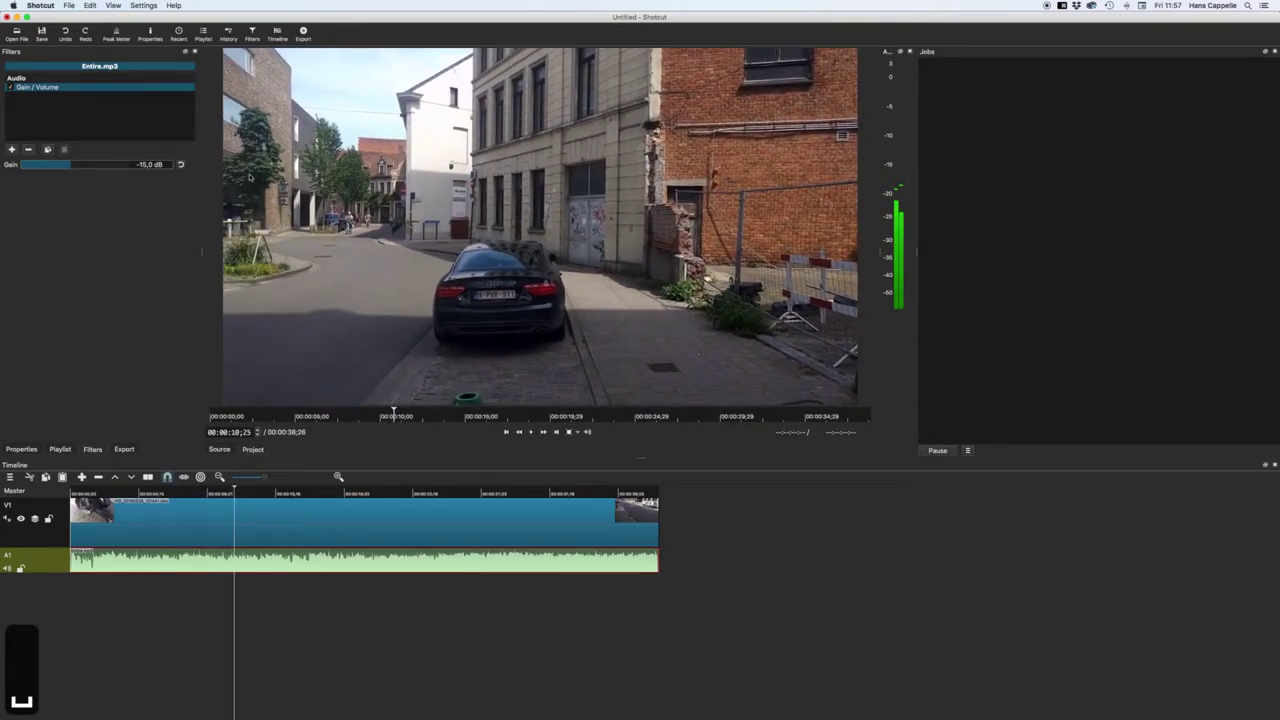
# Step: Disable the Gain / Volume filter, add a Normalize: Two Pass filter to the music clip and run its analysis
pyautogui.click(9, 88)
pyautogui.click(13, 148)
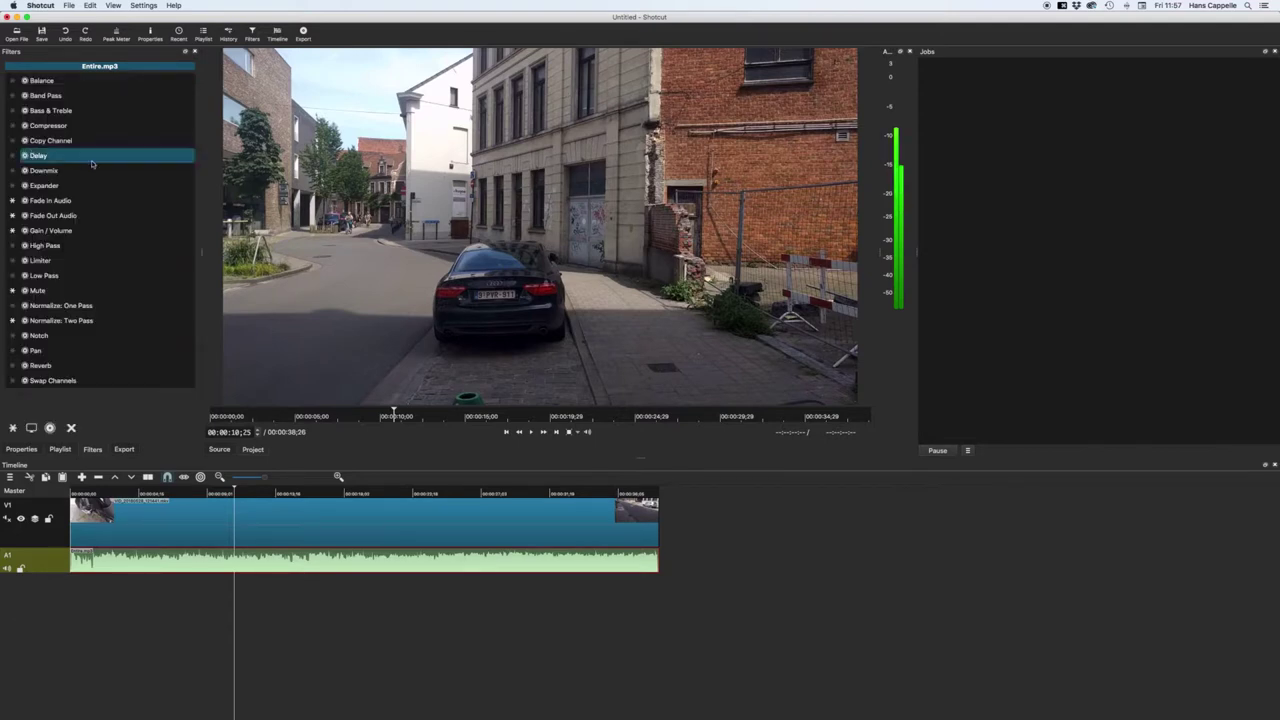
pyautogui.click(110, 320)
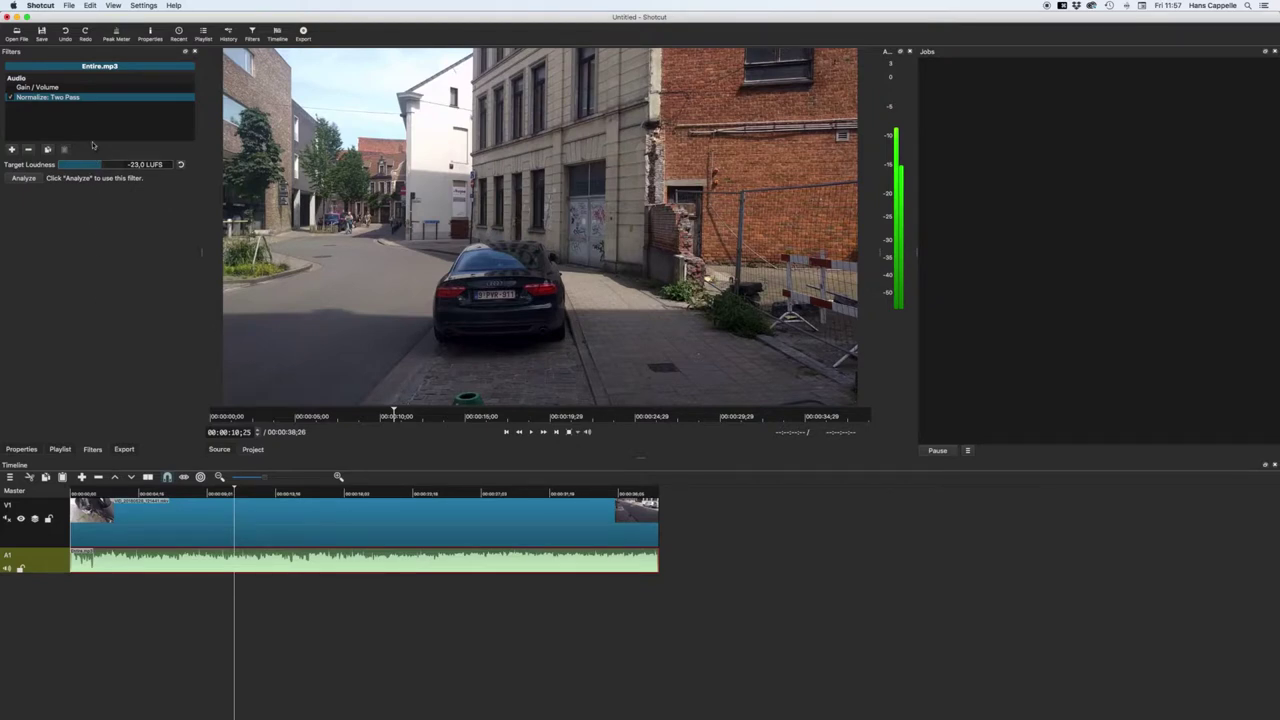
pyautogui.click(22, 178)
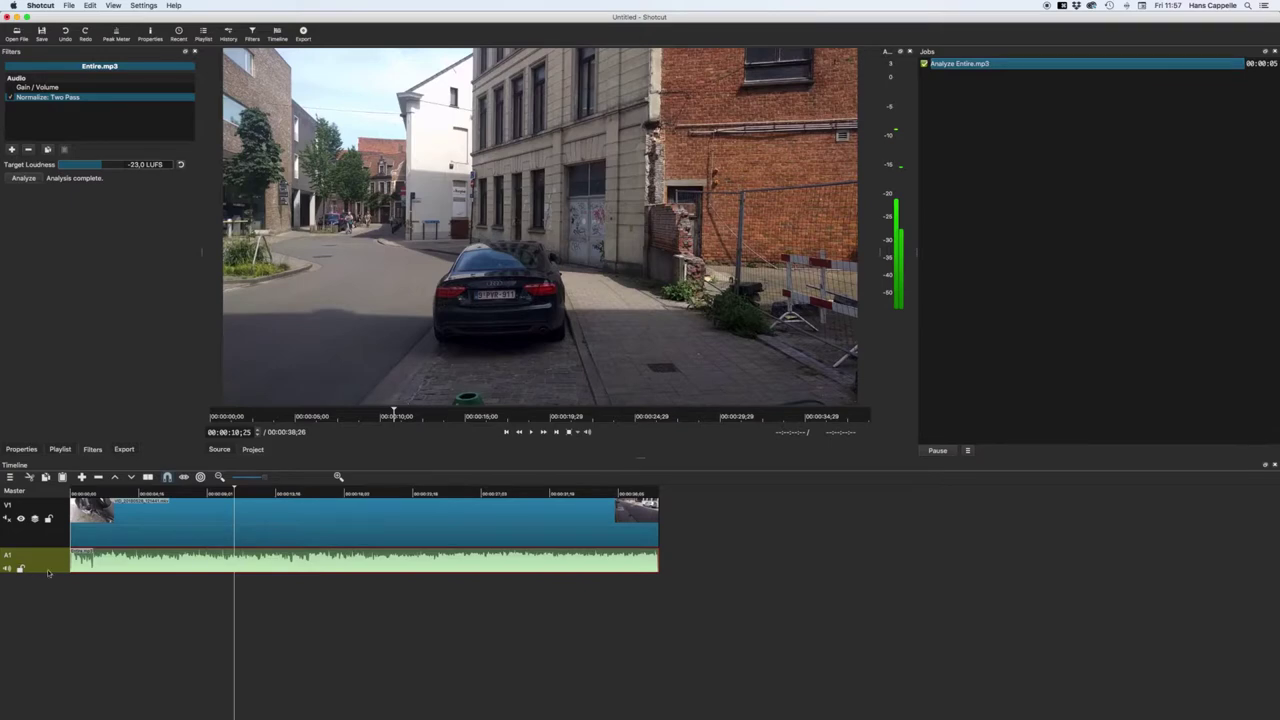
# Step: Play part of the timeline to check the normalized music level on the audio peak meter
pyautogui.click(89, 586)
pyautogui.press('space')
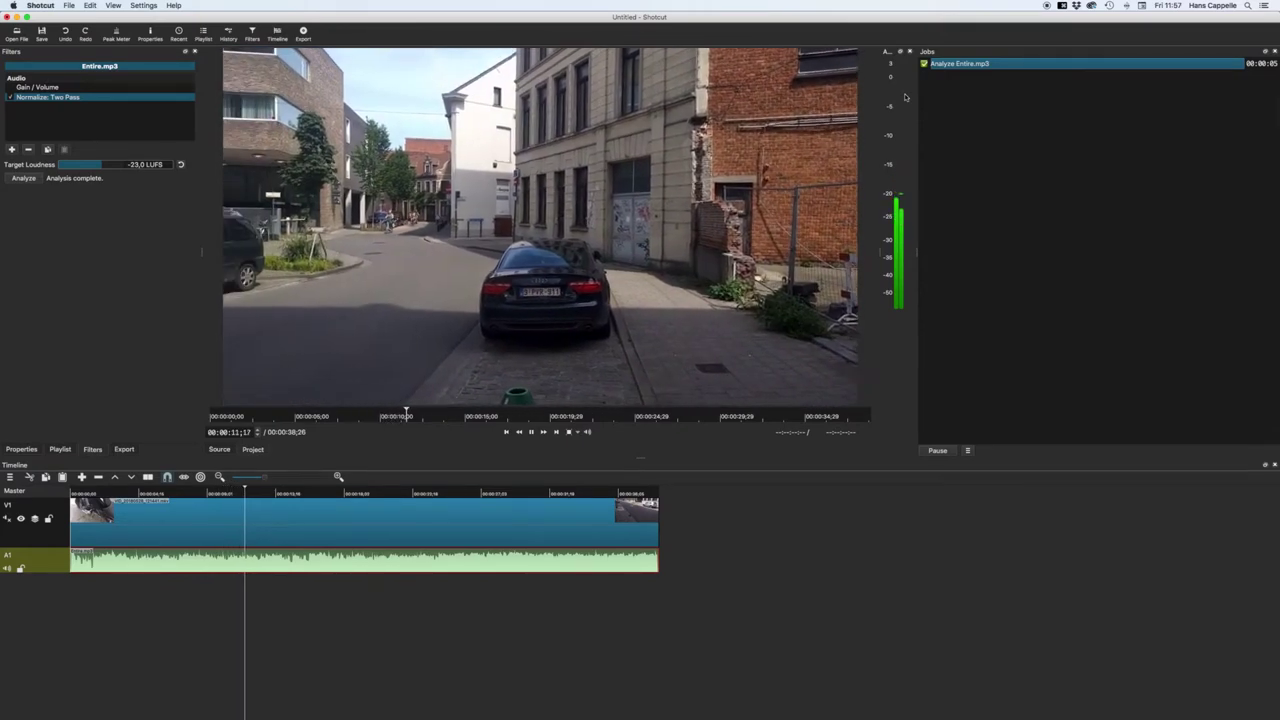
pyautogui.press('space')
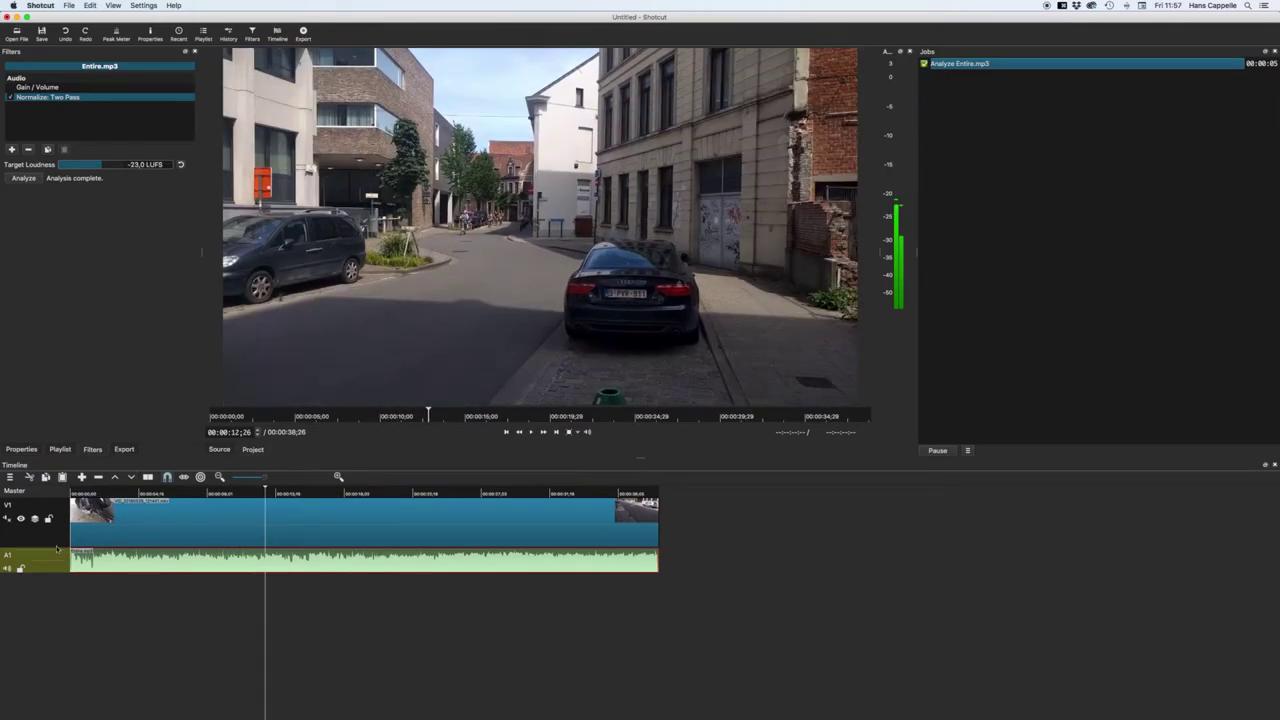
# Step: Compare the audio filters available for the whole track A1 with those available for the Entire.mp3 clip
pyautogui.click(54, 556)
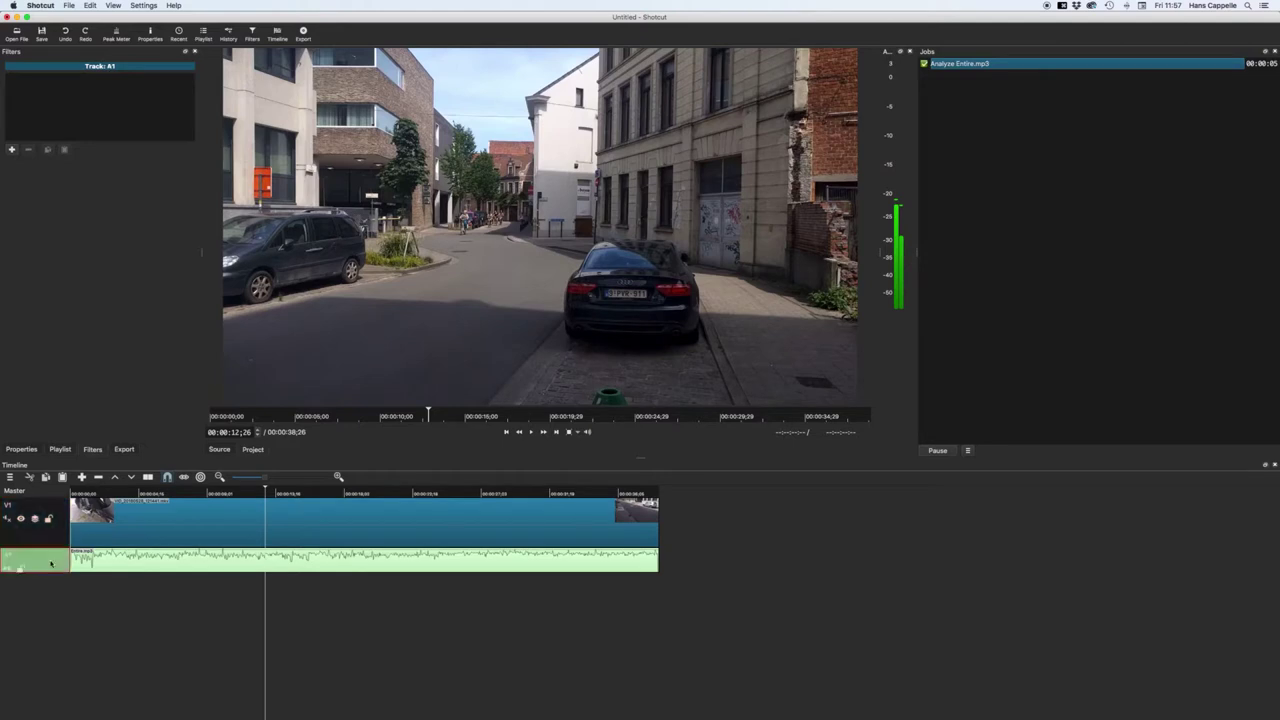
pyautogui.click(12, 150)
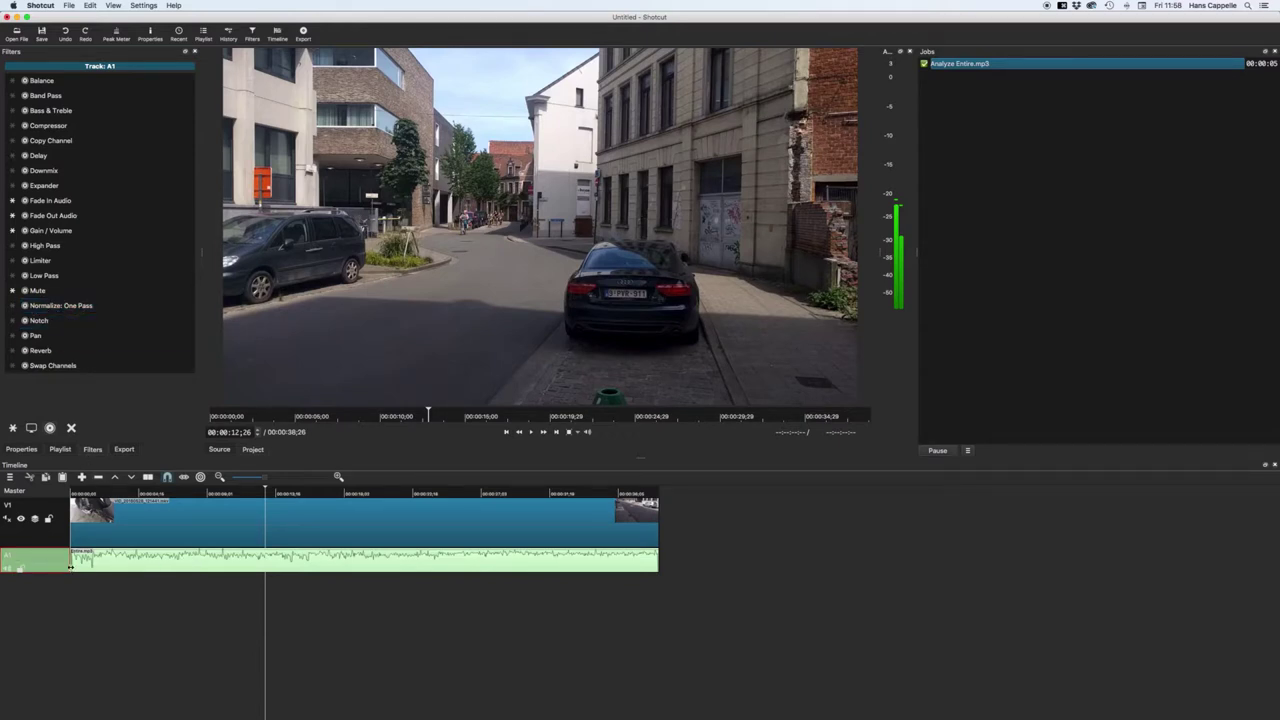
pyautogui.click(137, 565)
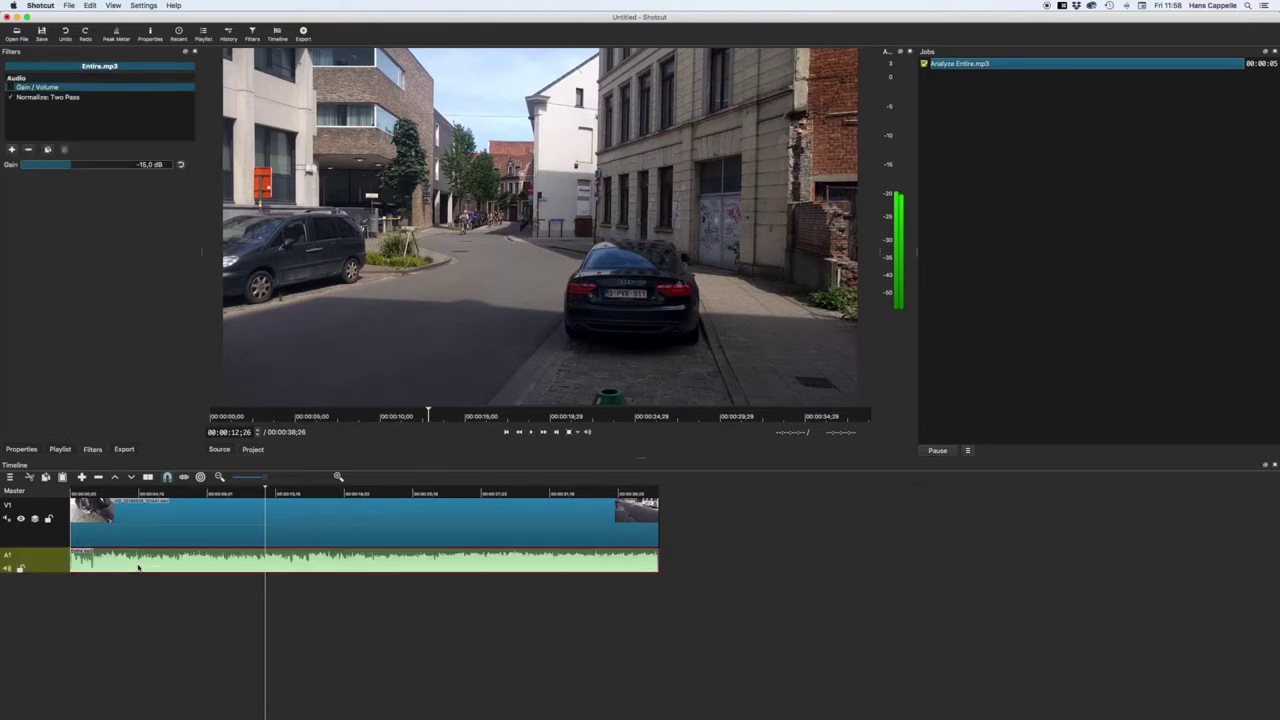
pyautogui.click(12, 148)
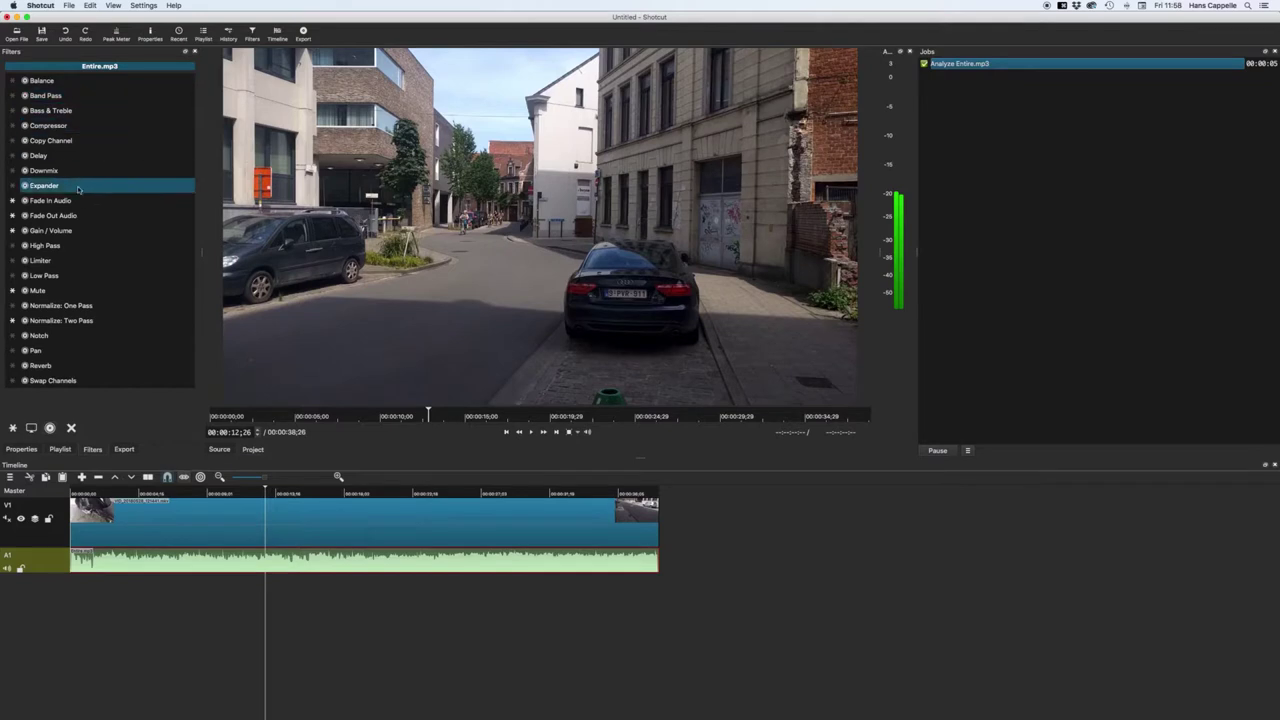
# Step: Split the music on track A1 at 00:00:08;24 and 00:00:25;06 and move the middle part to a new audio track A2
pyautogui.click(210, 613)
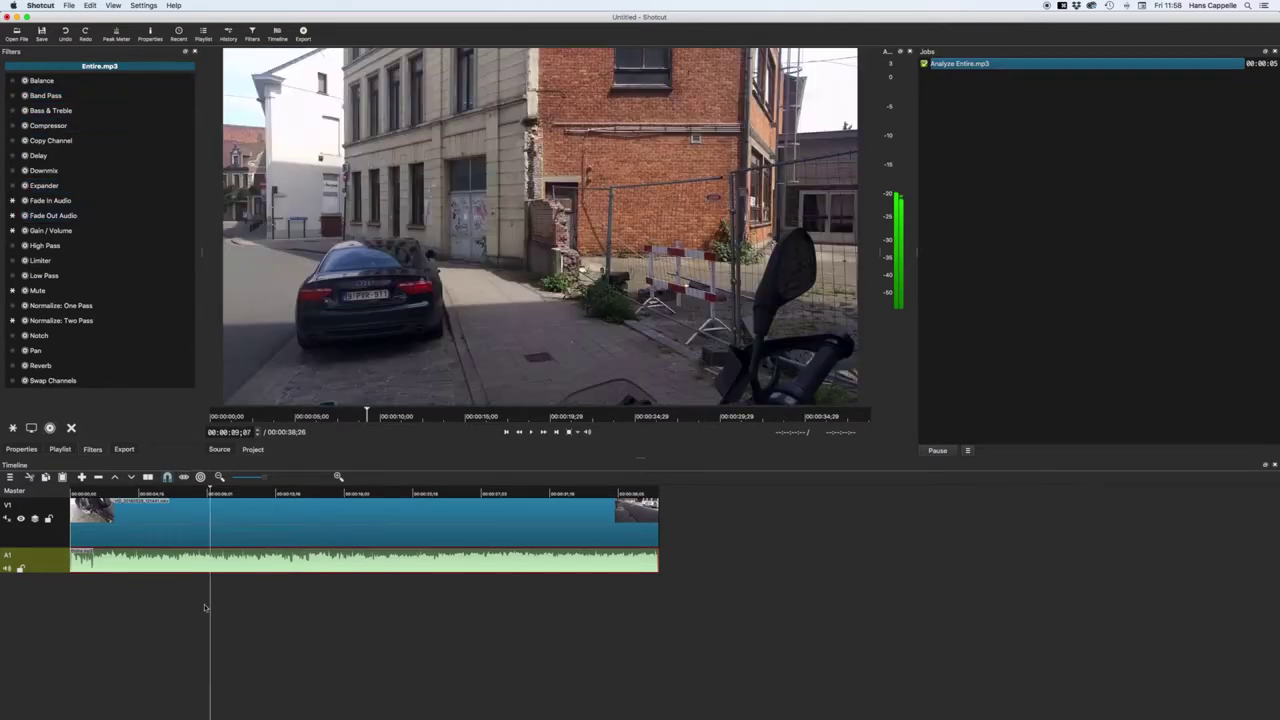
pyautogui.click(203, 607)
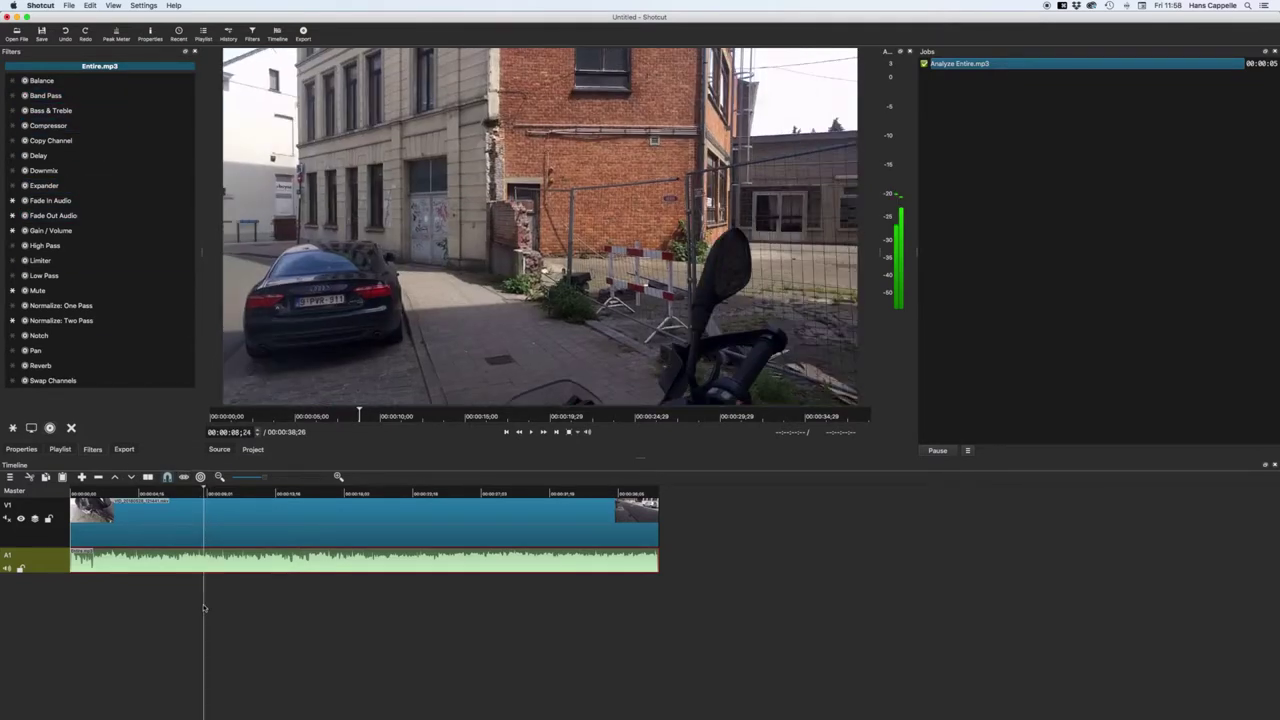
pyautogui.press('s')
pyautogui.click(452, 601)
pyautogui.press('s')
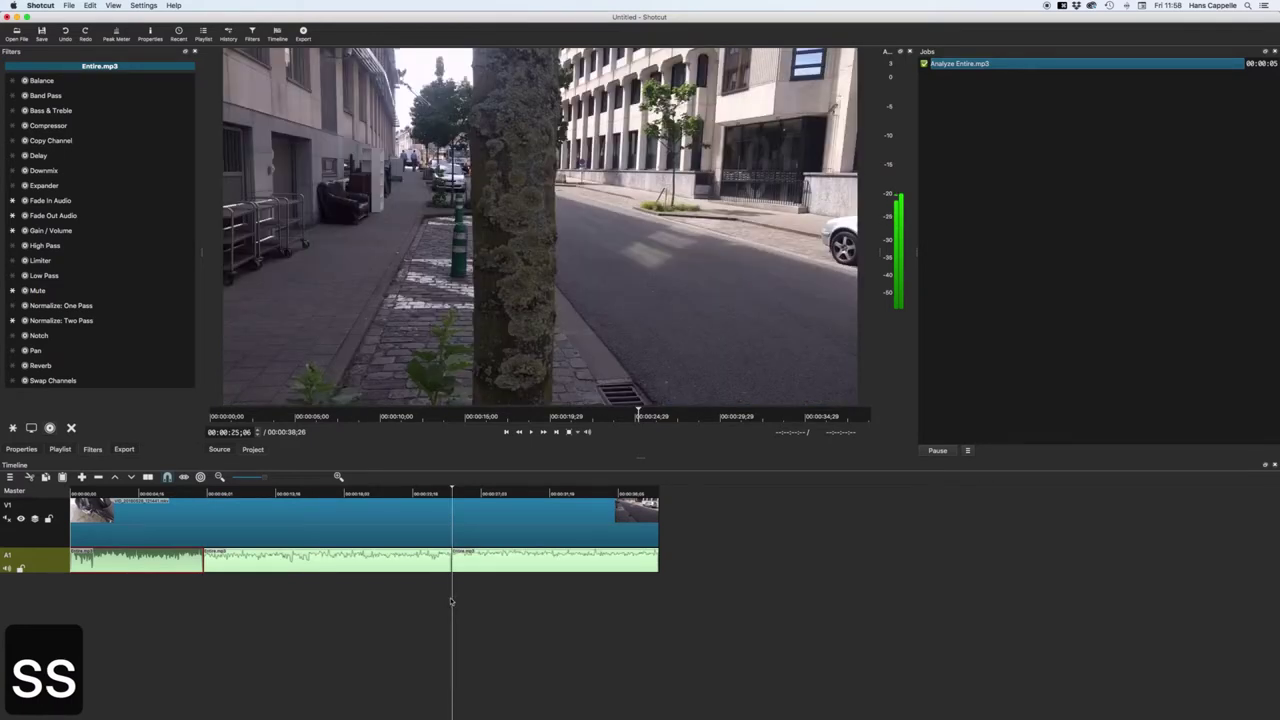
pyautogui.press('super+u')
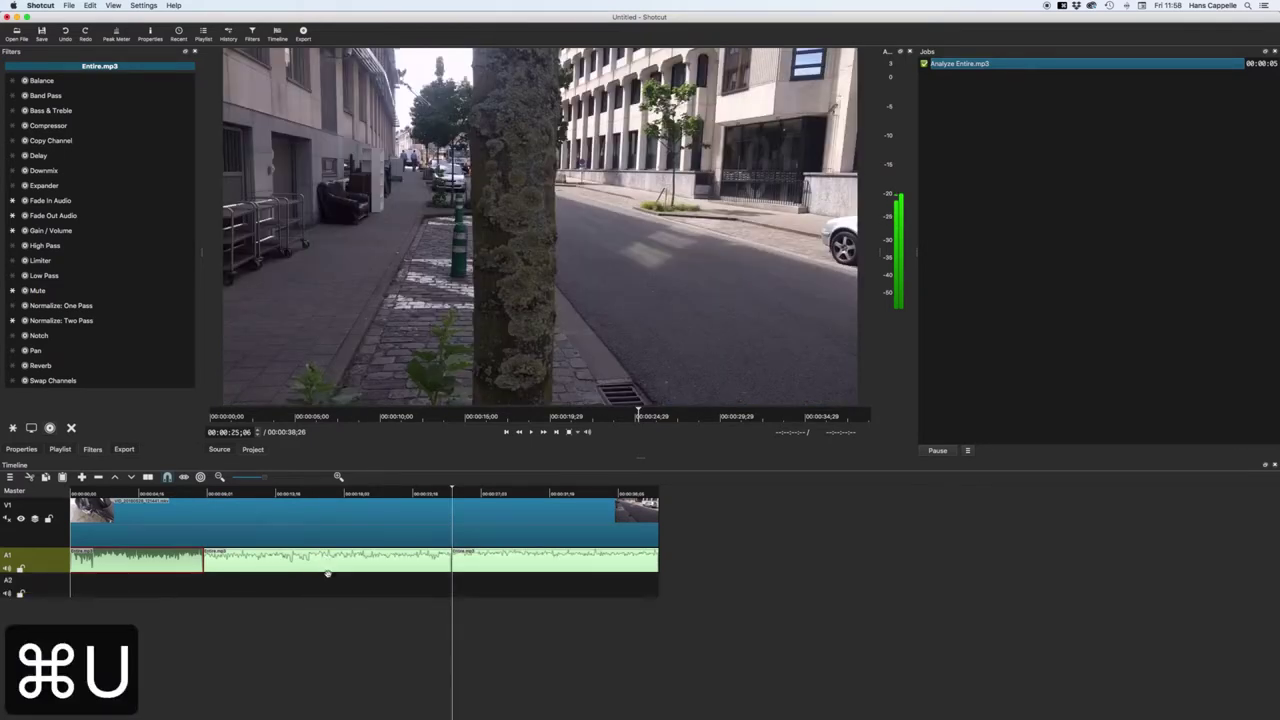
pyautogui.moveTo(327, 573); pyautogui.dragTo(323, 585)
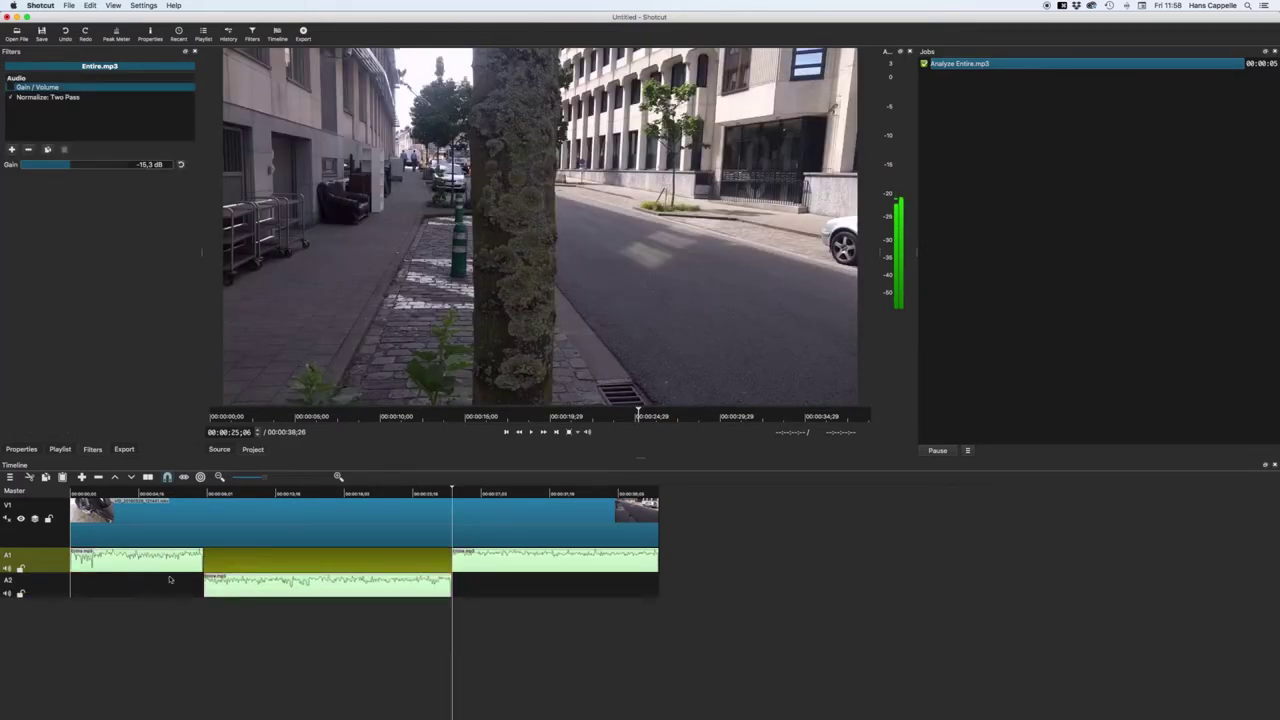
# Step: Add a Fade In Audio filter to the first music part on A1 and a Fade Out Audio filter to the last part
pyautogui.click(110, 563)
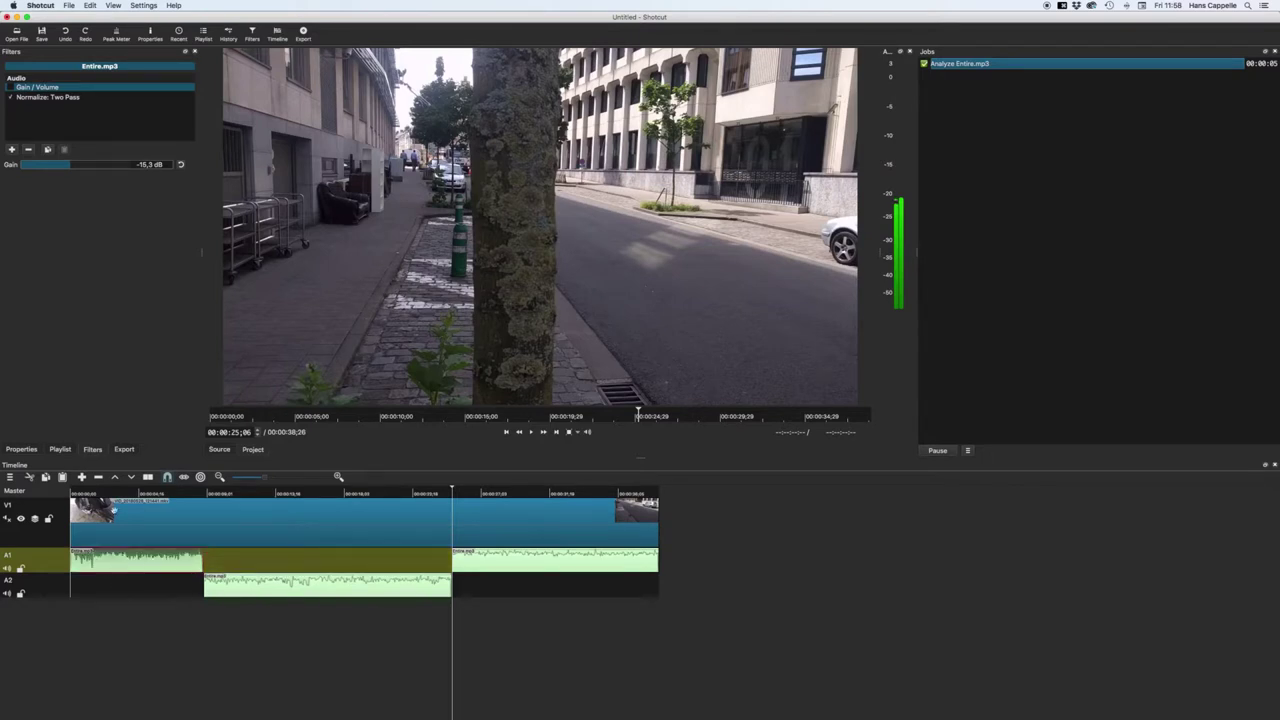
pyautogui.click(13, 150)
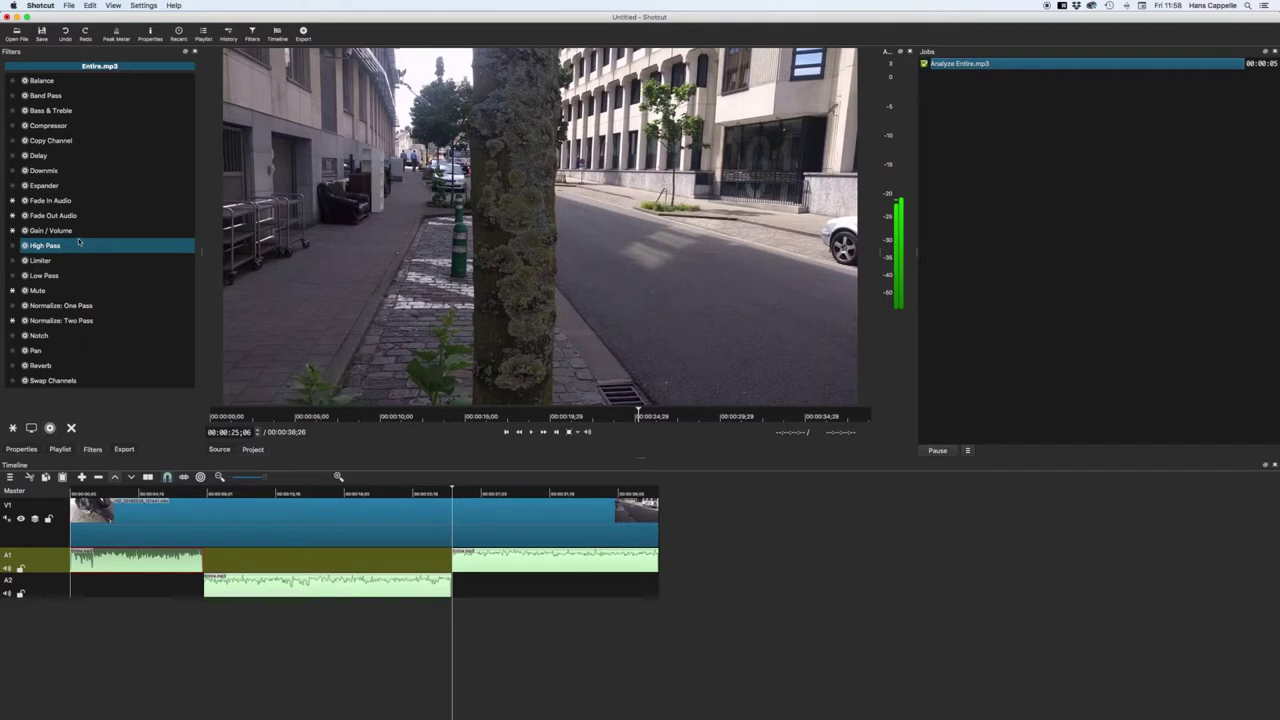
pyautogui.click(80, 200)
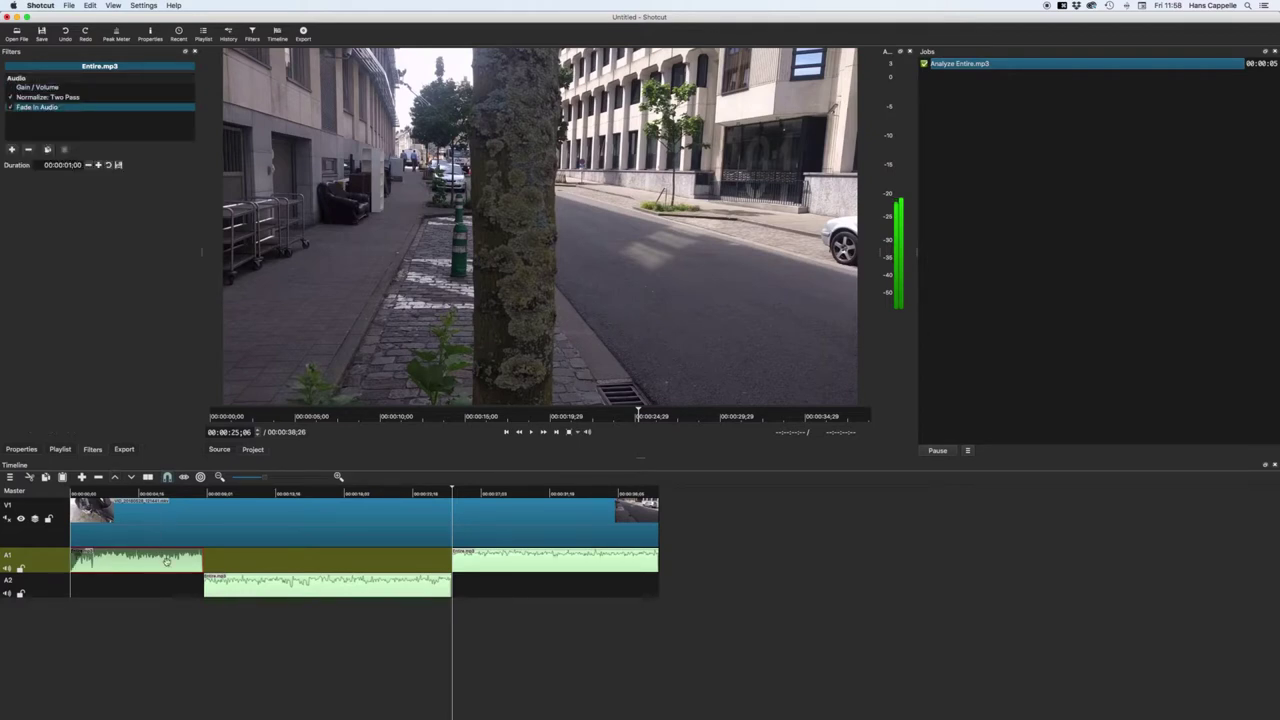
pyautogui.click(604, 563)
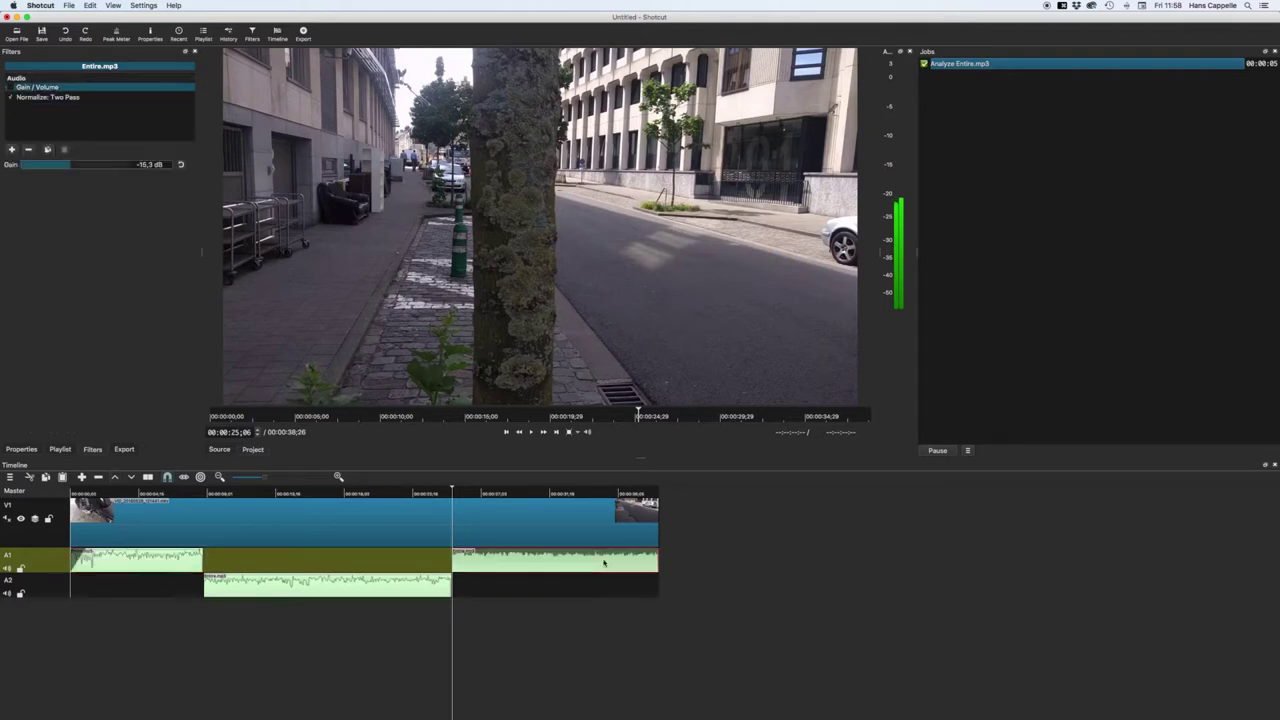
pyautogui.click(12, 149)
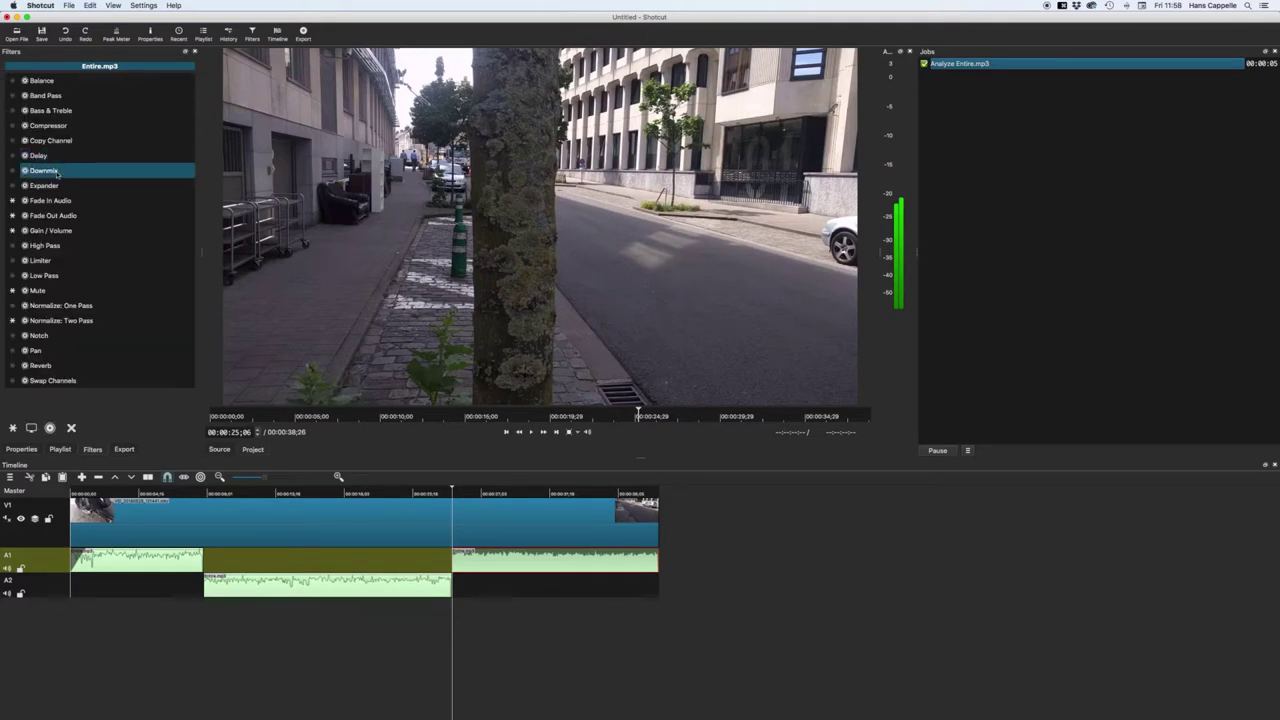
pyautogui.click(57, 216)
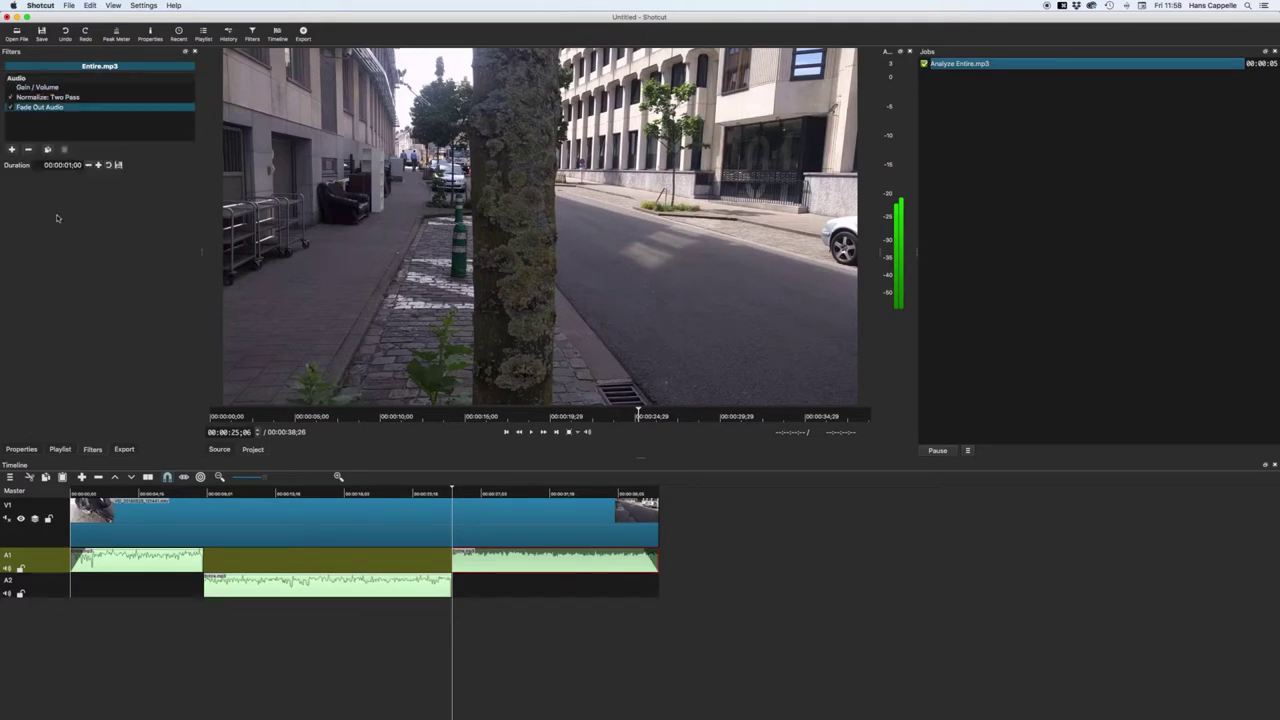
# Step: Play the beginning and the end of the timeline to check the audio fade-in and fade-out
pyautogui.click(72, 611)
pyautogui.press('space')
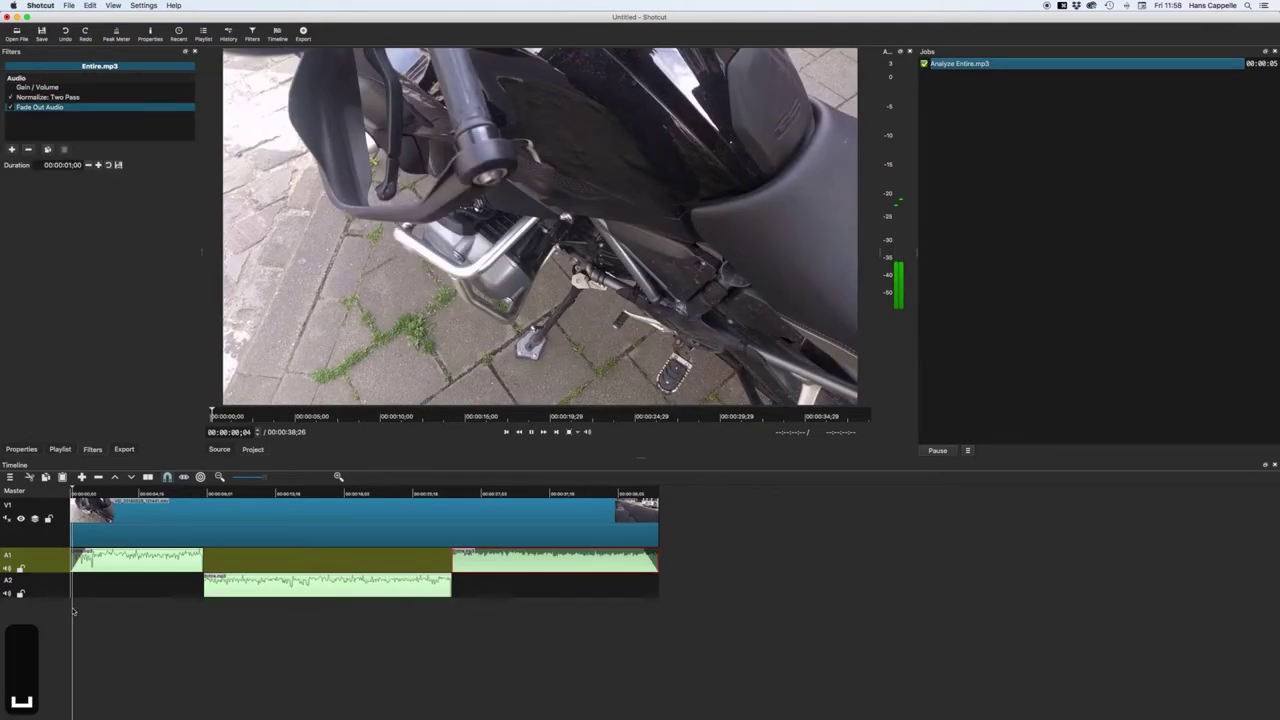
pyautogui.click(619, 611)
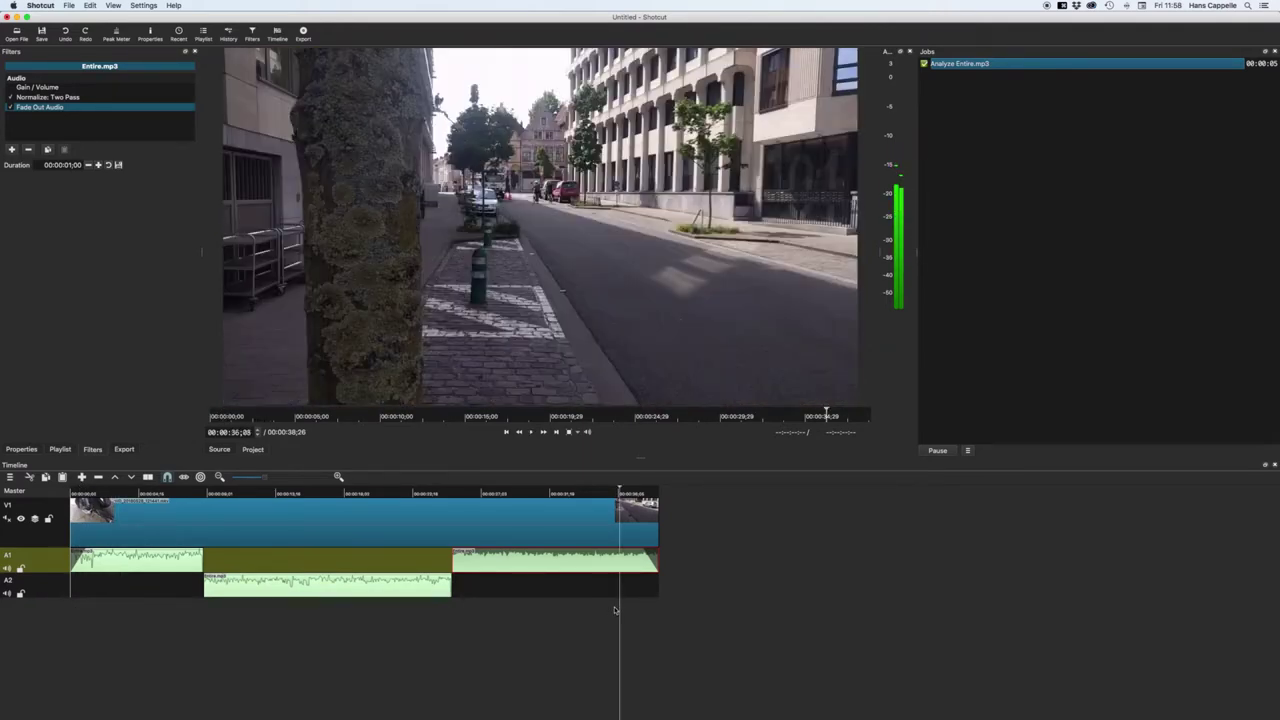
pyautogui.press('space')
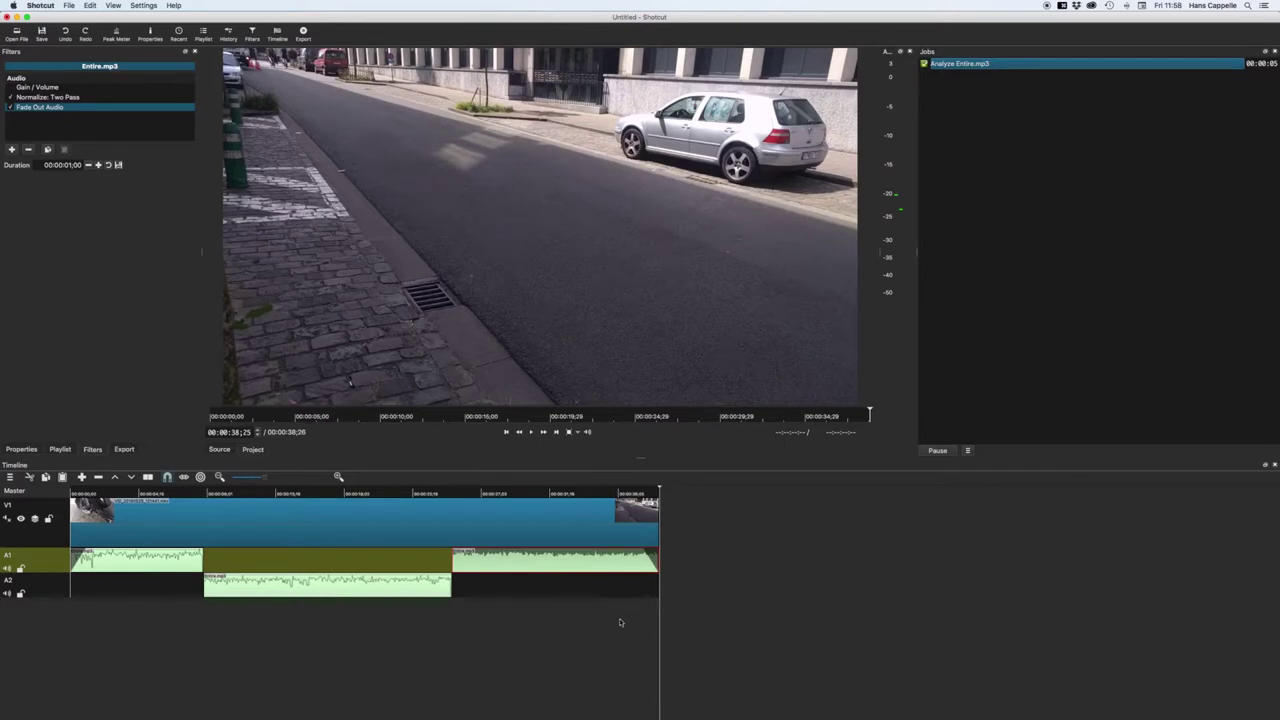
# Step: Lengthen the last music part's fade-out to 00:00:07;15 and play that section to check it
pyautogui.moveTo(648, 551); pyautogui.dragTo(538, 558)
pyautogui.click(506, 607)
pyautogui.press('space')
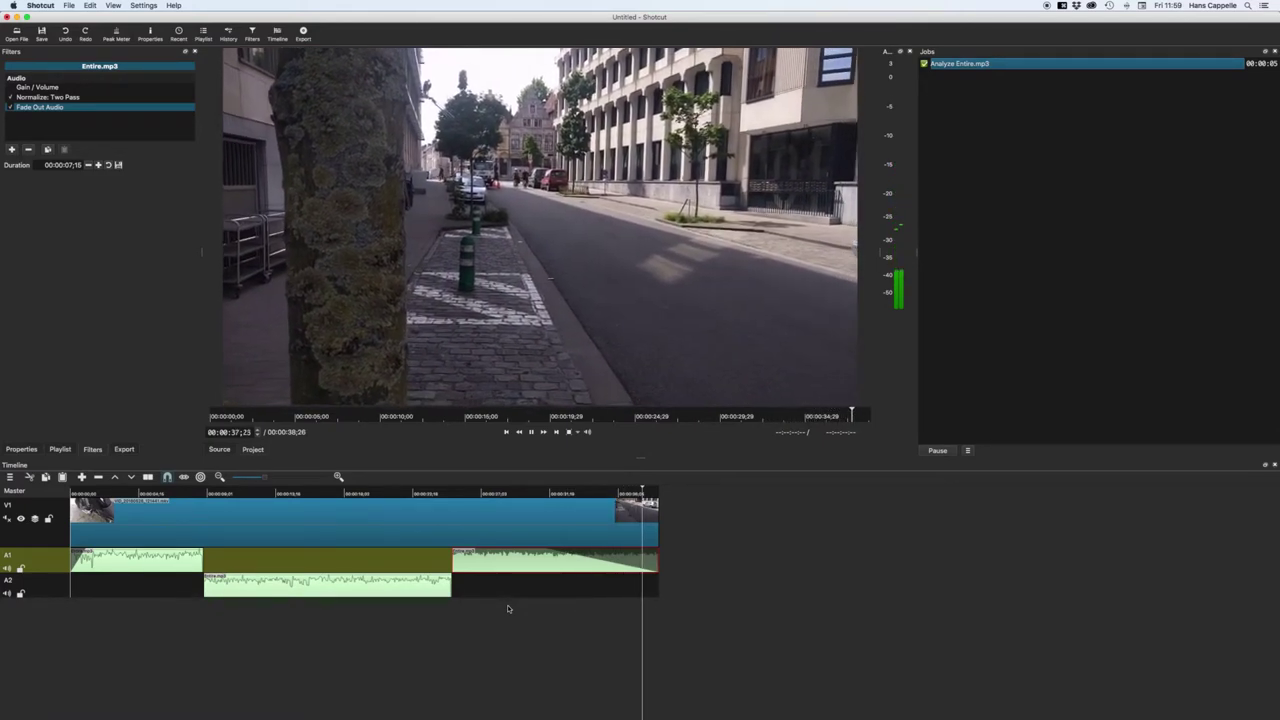
pyautogui.click(12, 149)
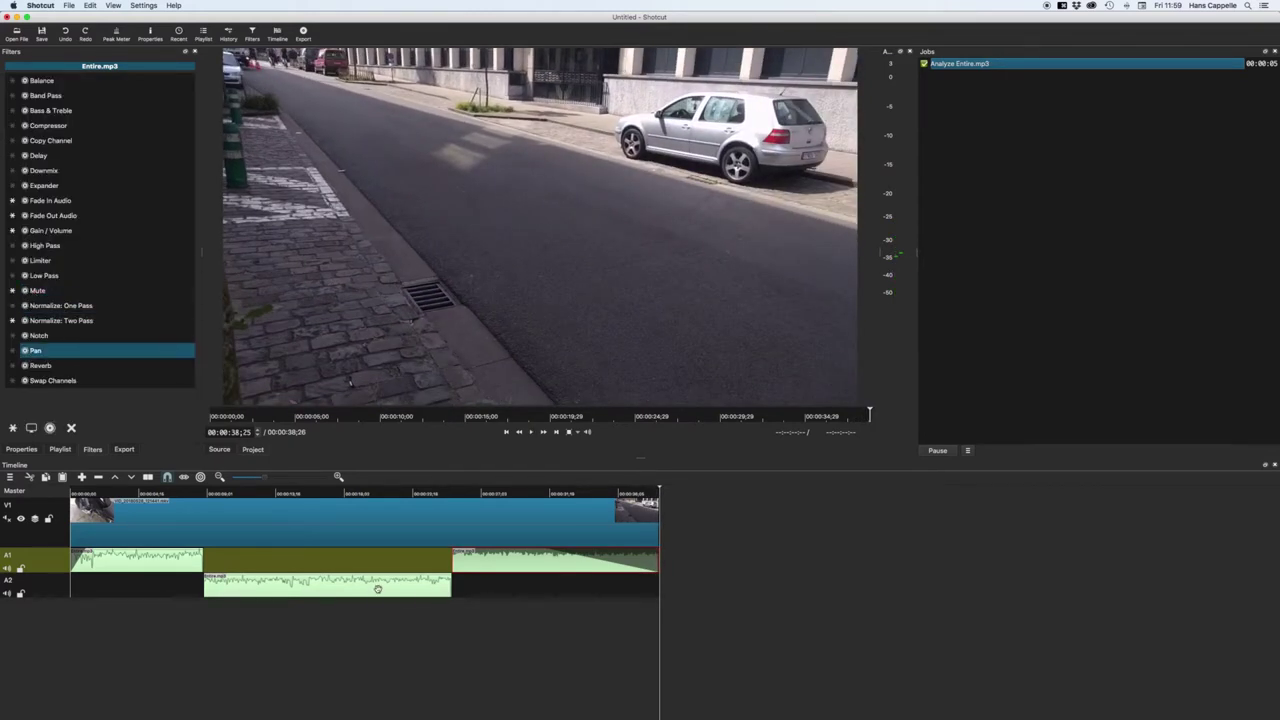
# Step: Move the middle music part from A2 back into the gap on A1, and mute and unmute track A1
pyautogui.moveTo(374, 589); pyautogui.dragTo(372, 562)
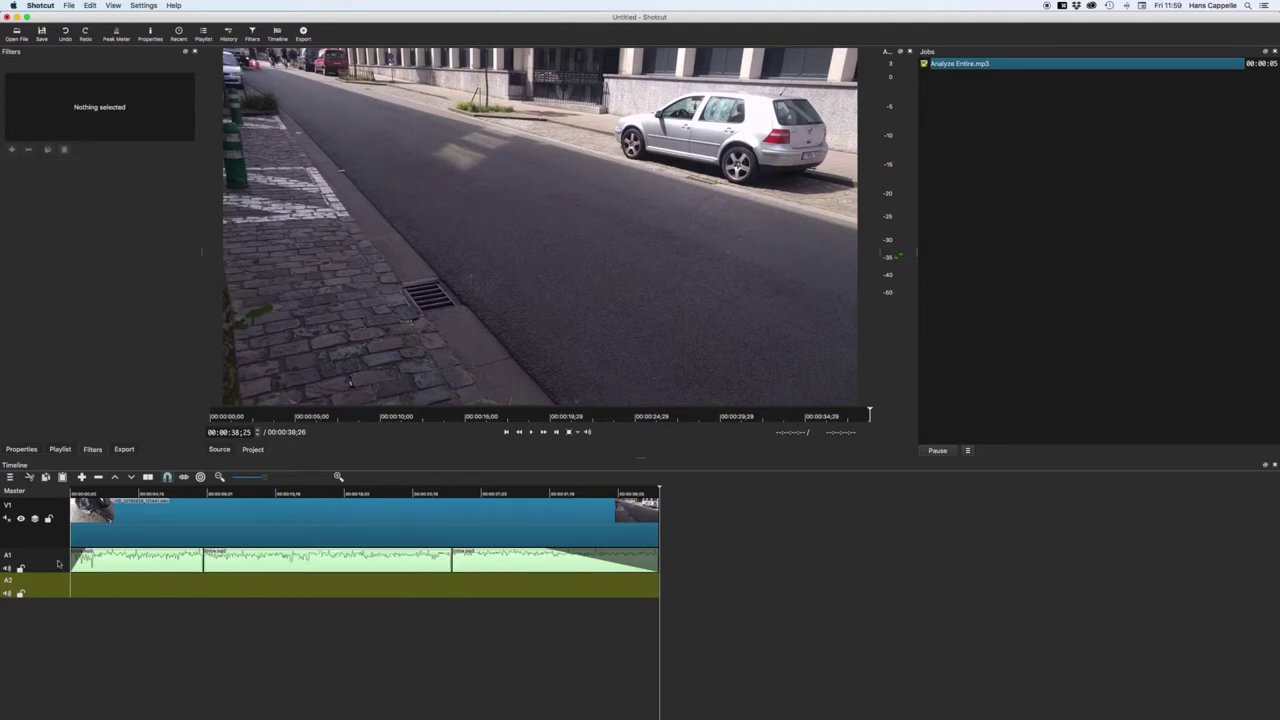
pyautogui.click(7, 568)
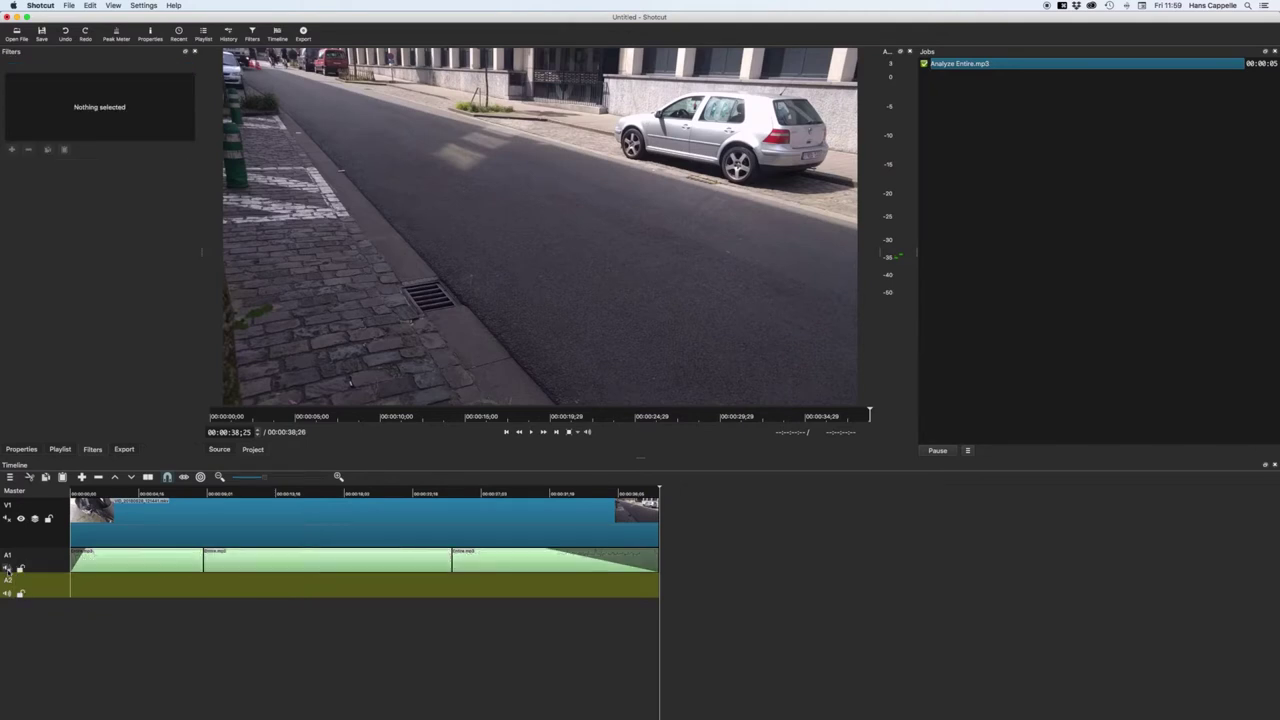
pyautogui.click(7, 568)
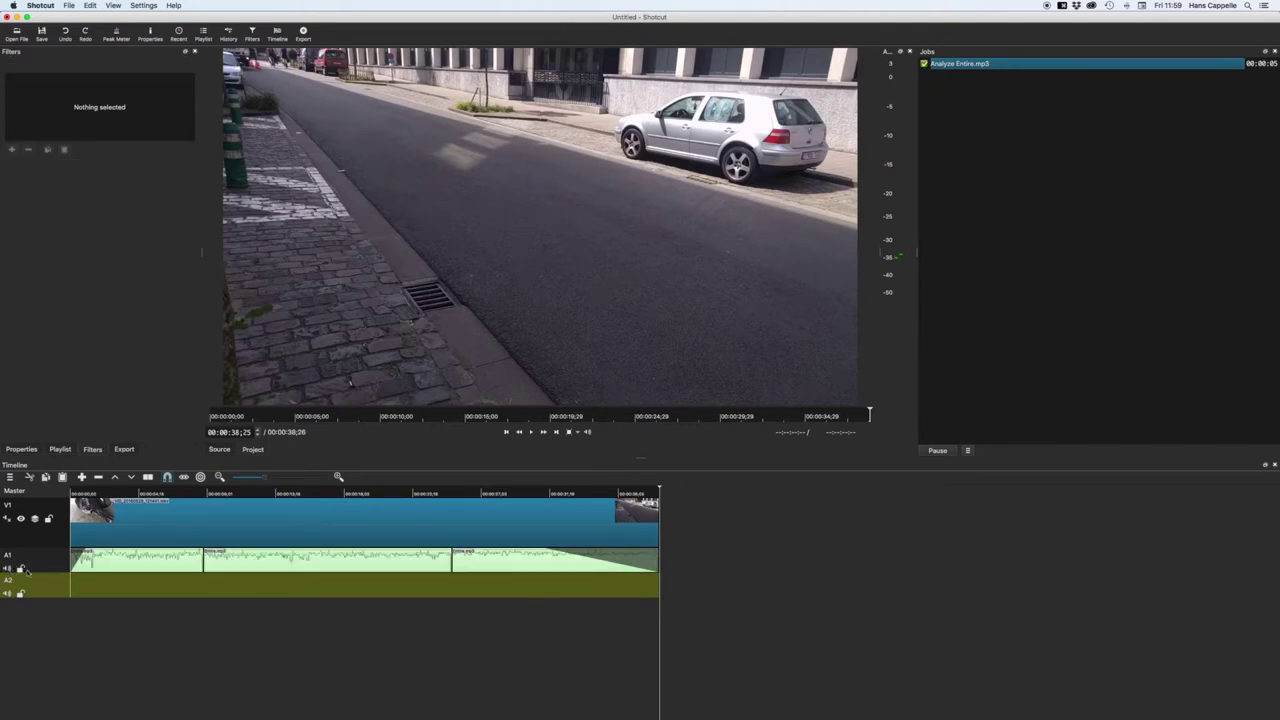
# Step: Split the middle music part on track A1 at 00:00:14;17
pyautogui.click(290, 584)
pyautogui.press('s')
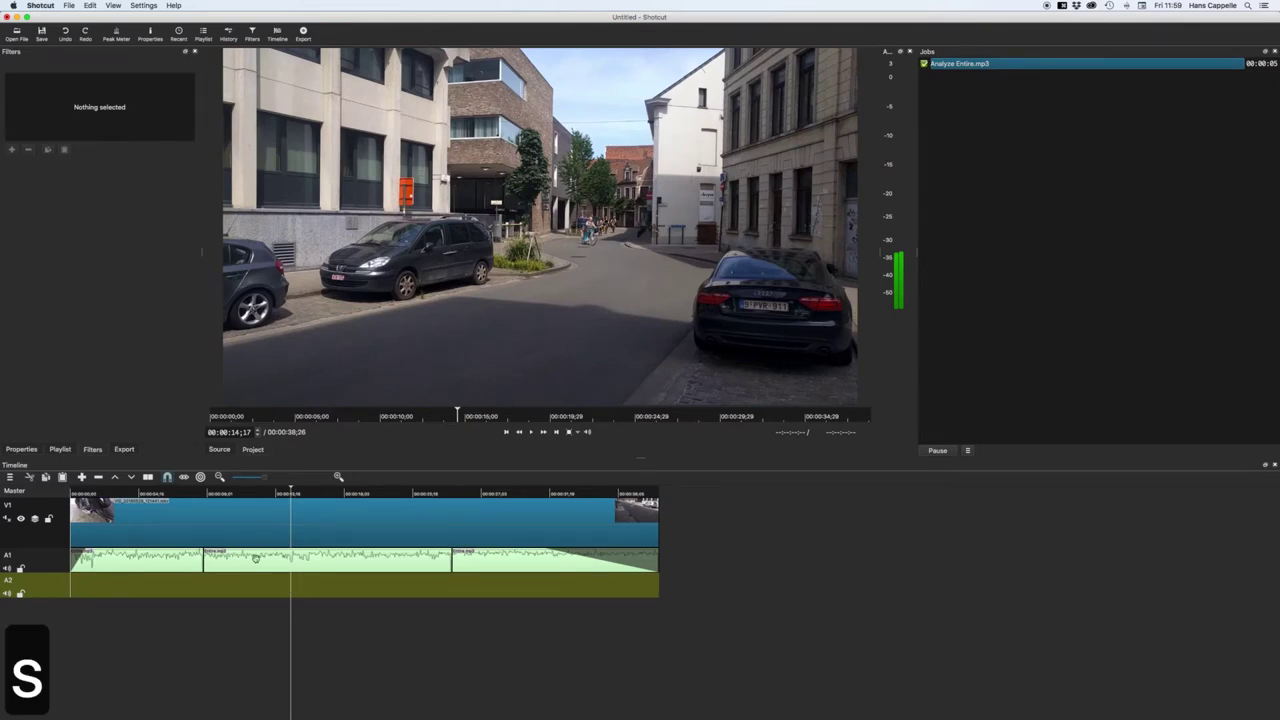
pyautogui.click(256, 560)
pyautogui.press('s')
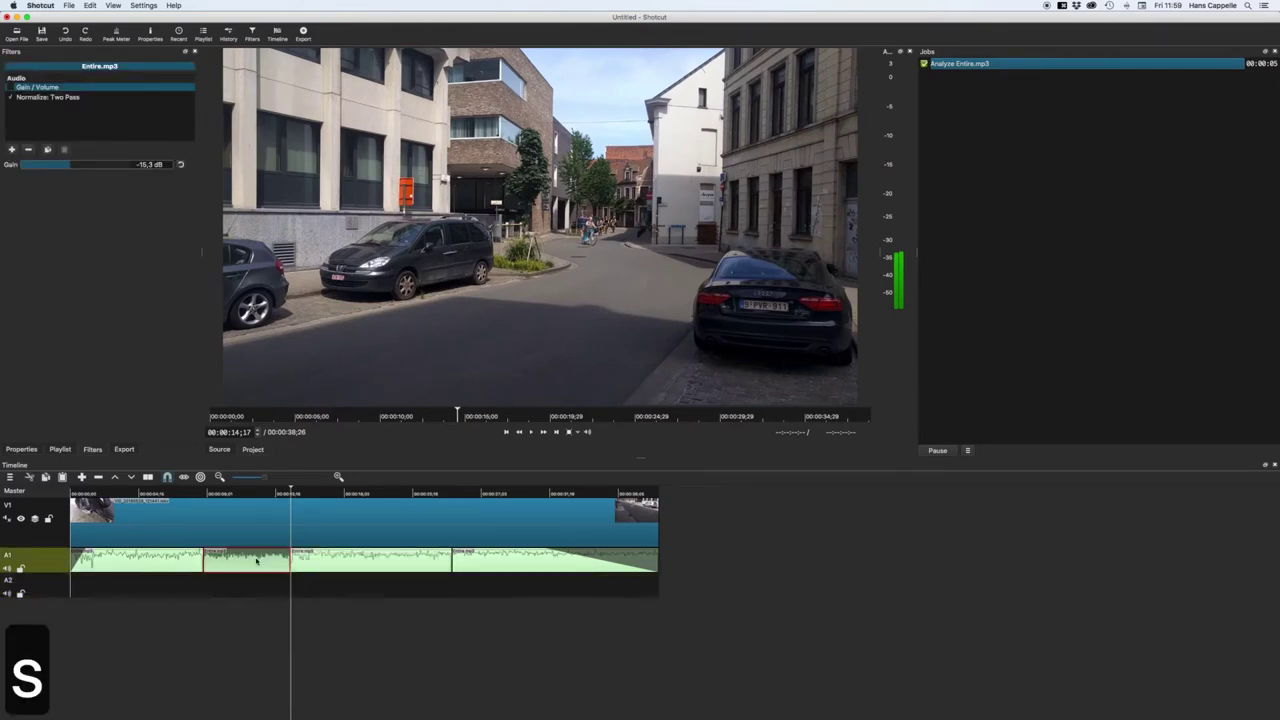
# Step: Add a Mute filter to the selected music part on A1 and move the playhead to about 00:00:03;29
pyautogui.click(12, 149)
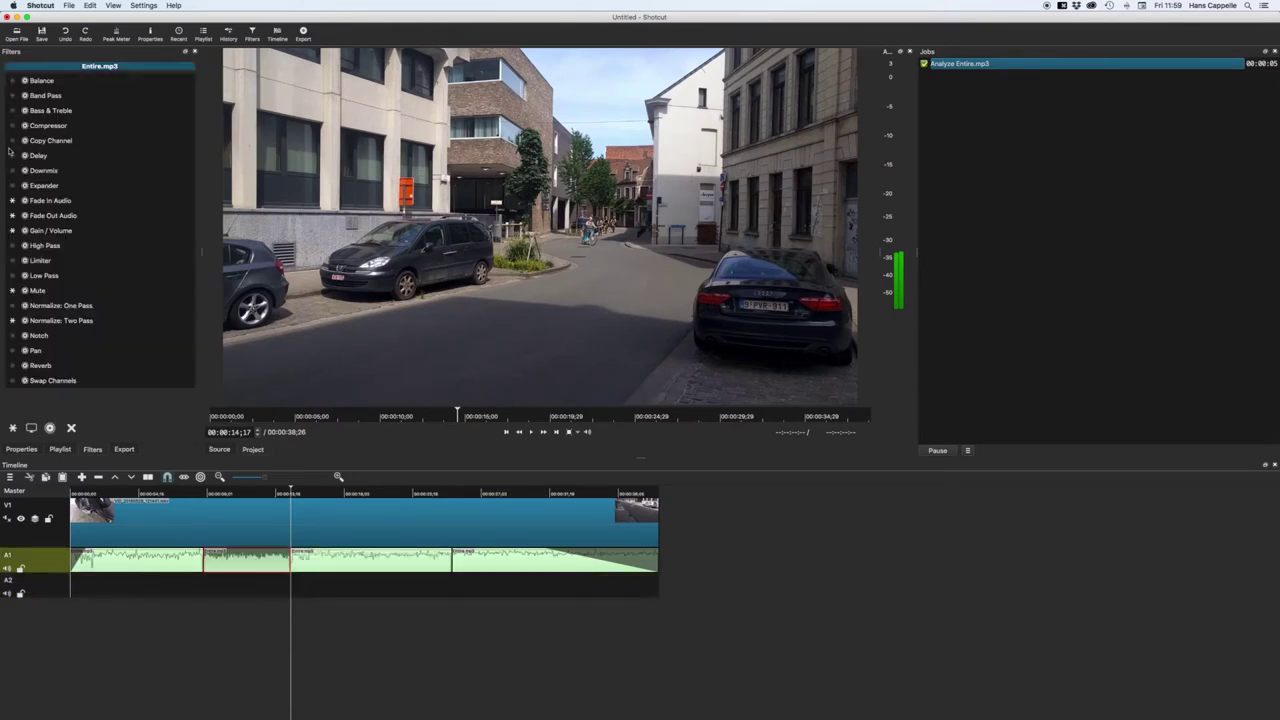
pyautogui.click(56, 291)
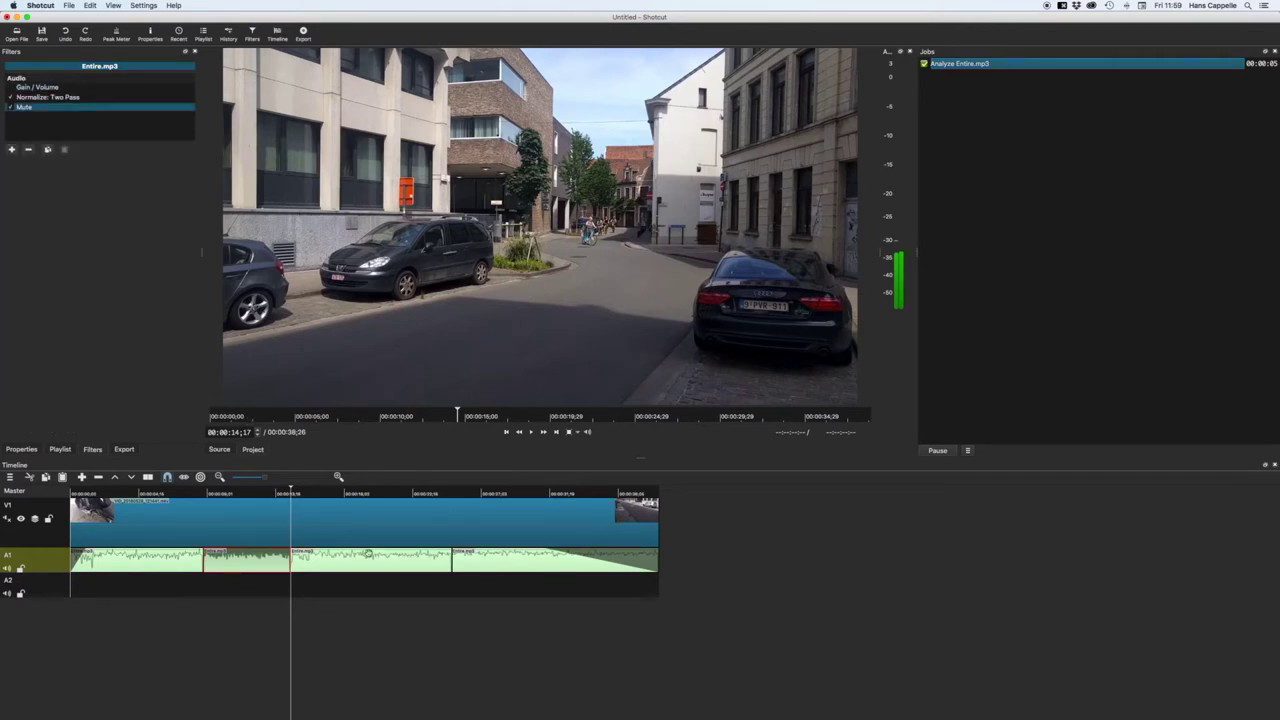
pyautogui.click(403, 581)
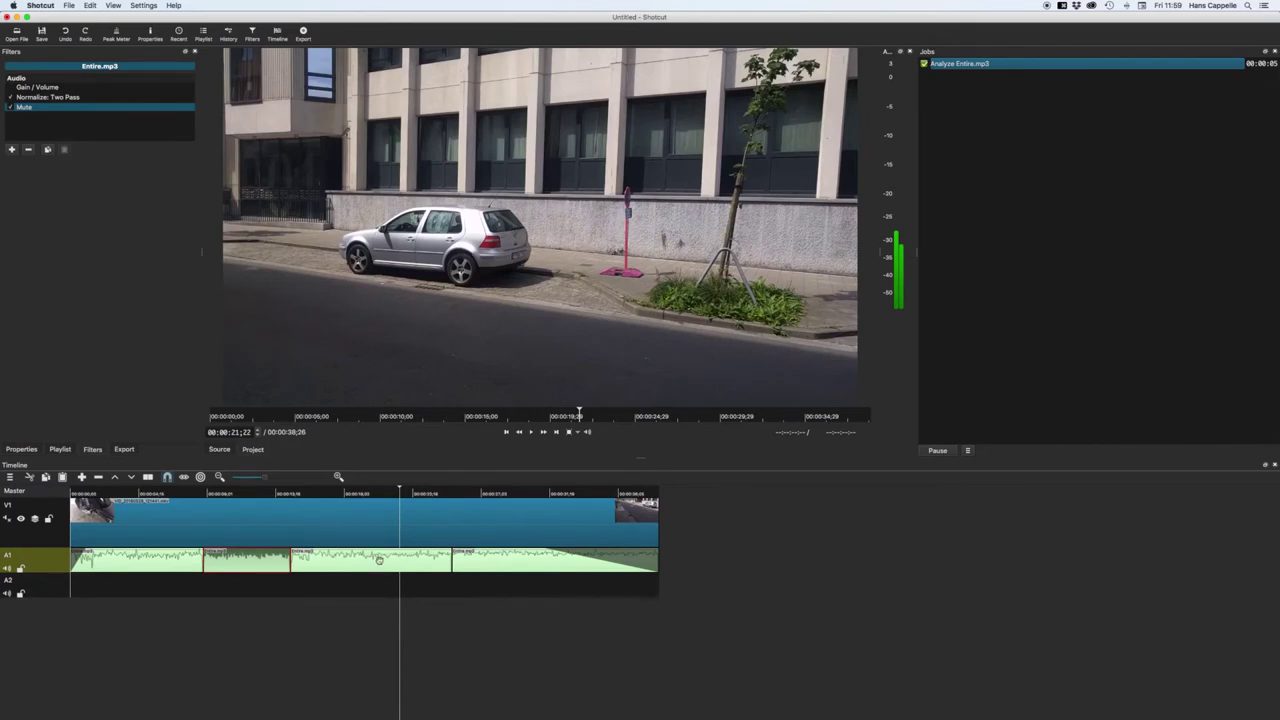
pyautogui.click(130, 583)
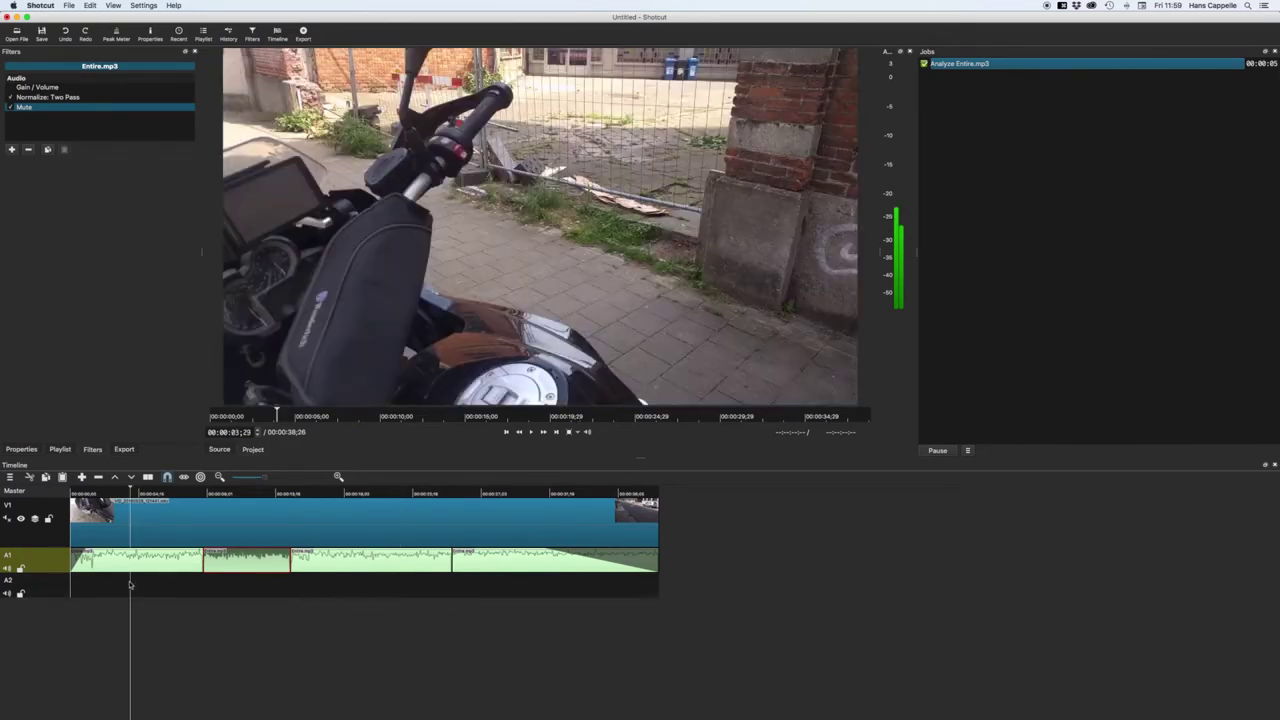
# Step: Add a High Pass filter to the selected music part and apply its defaults preset
pyautogui.click(12, 151)
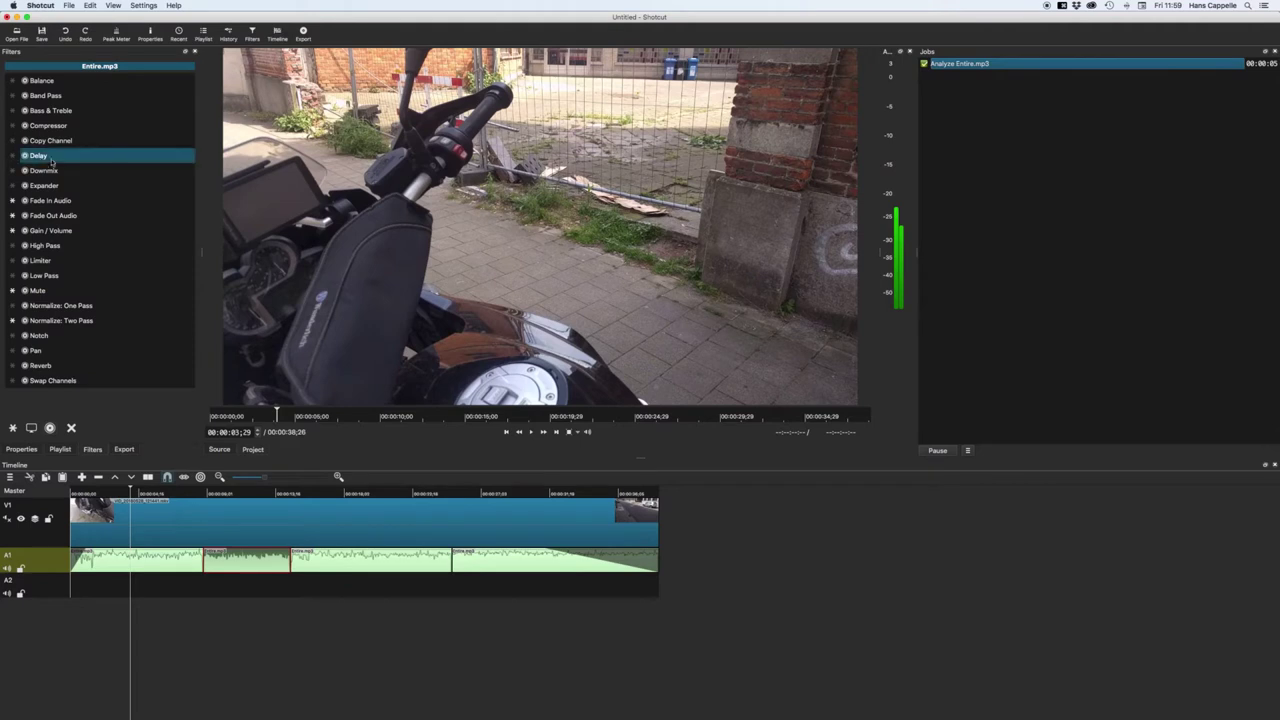
pyautogui.click(83, 251)
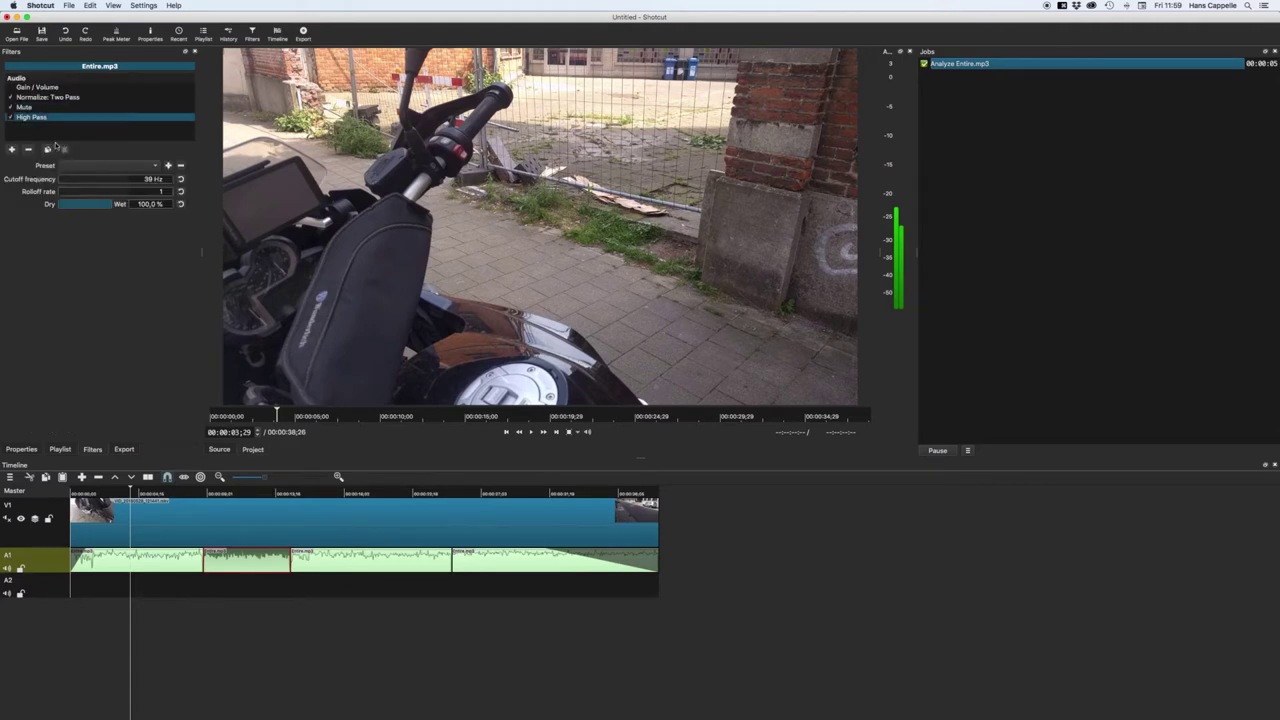
pyautogui.click(137, 166)
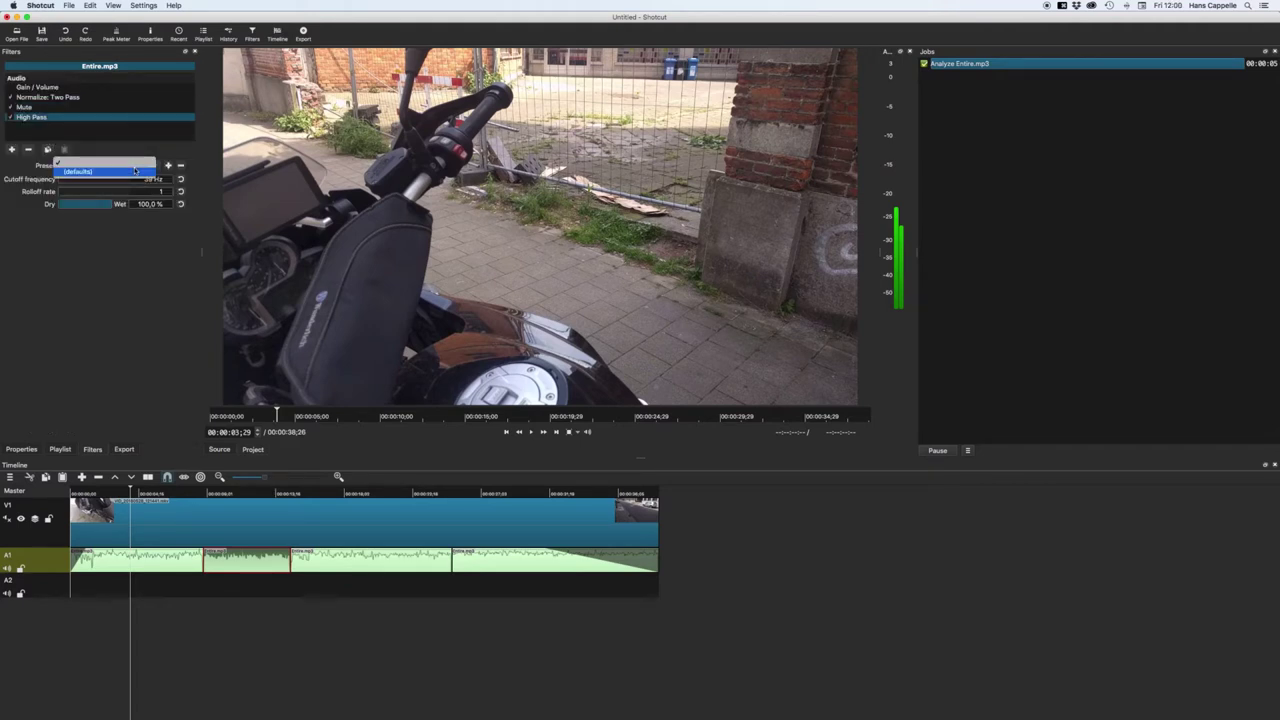
pyautogui.click(137, 174)
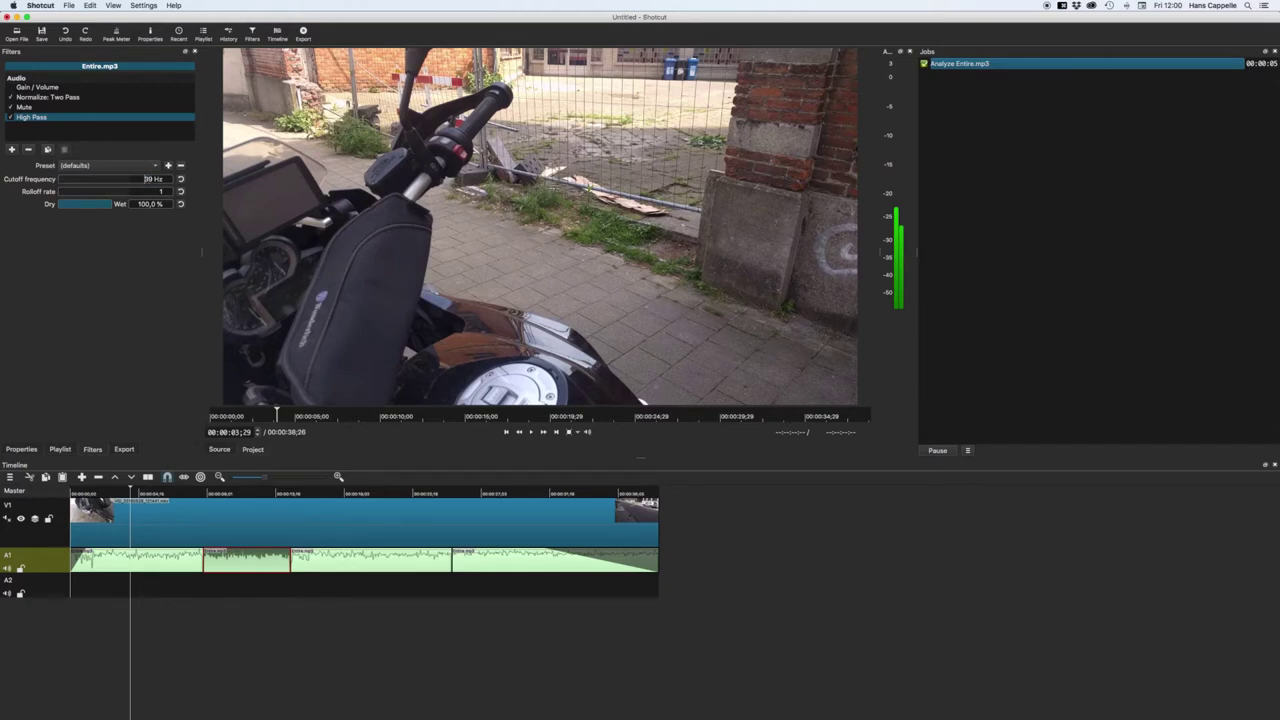
pyautogui.moveTo(145, 179); pyautogui.dragTo(170, 181)
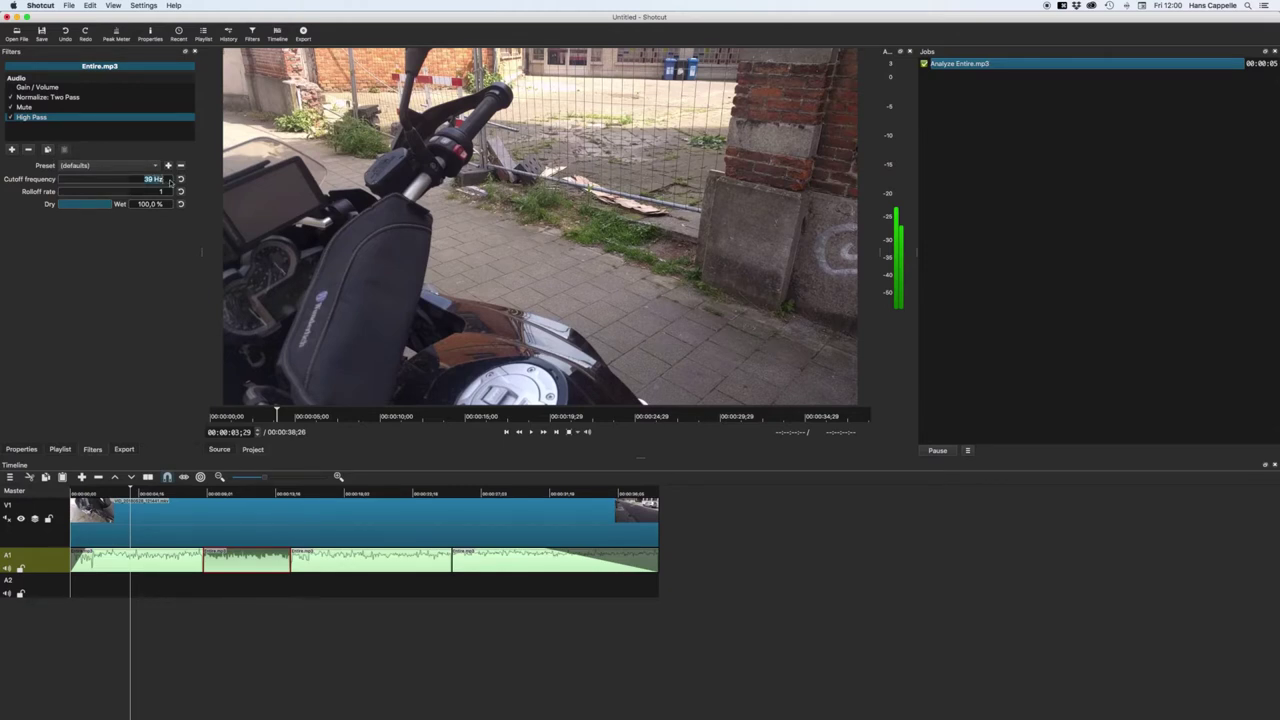
# Step: Add a Limiter filter and a Low Pass filter to the selected music part
pyautogui.click(13, 150)
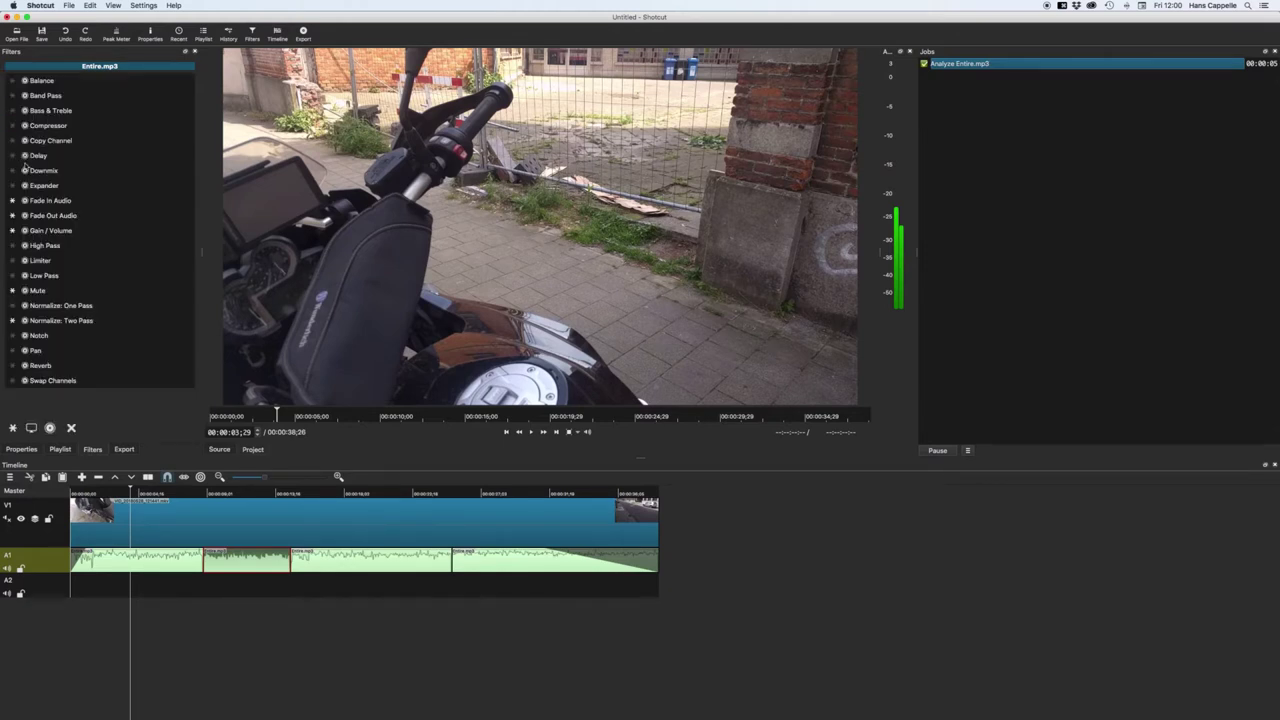
pyautogui.click(57, 260)
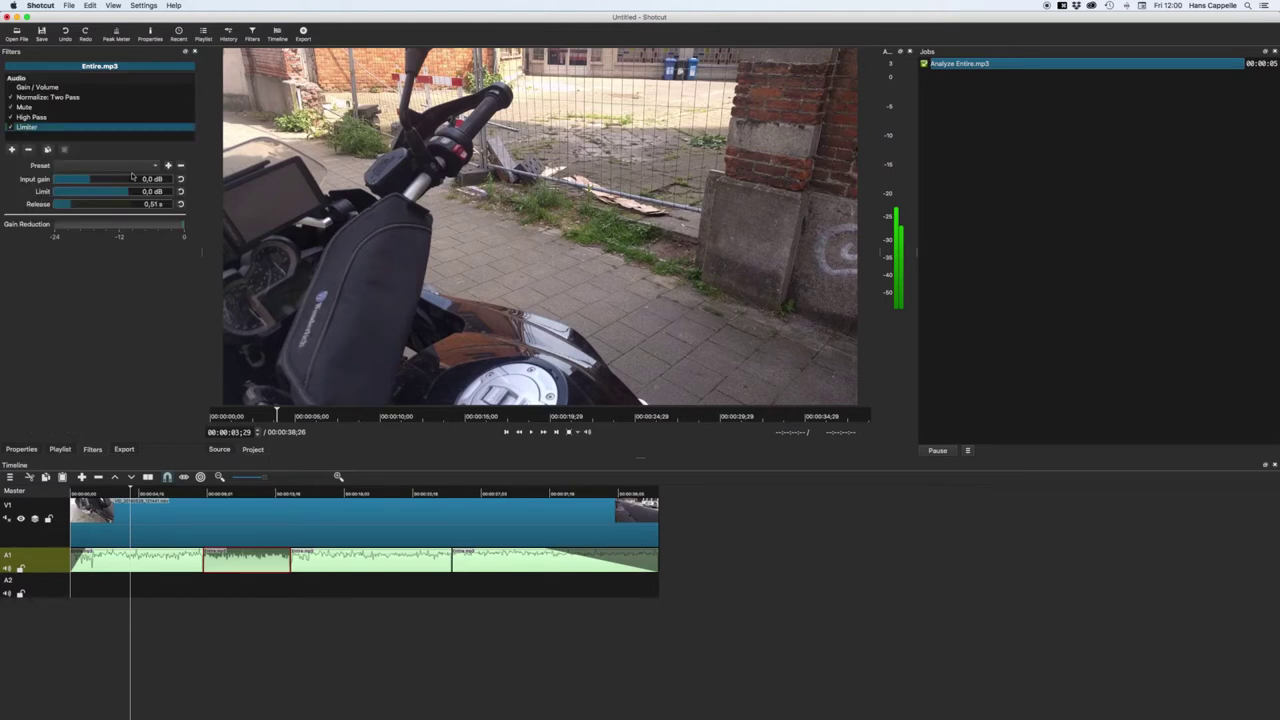
pyautogui.moveTo(142, 179); pyautogui.dragTo(171, 182)
pyautogui.click(12, 149)
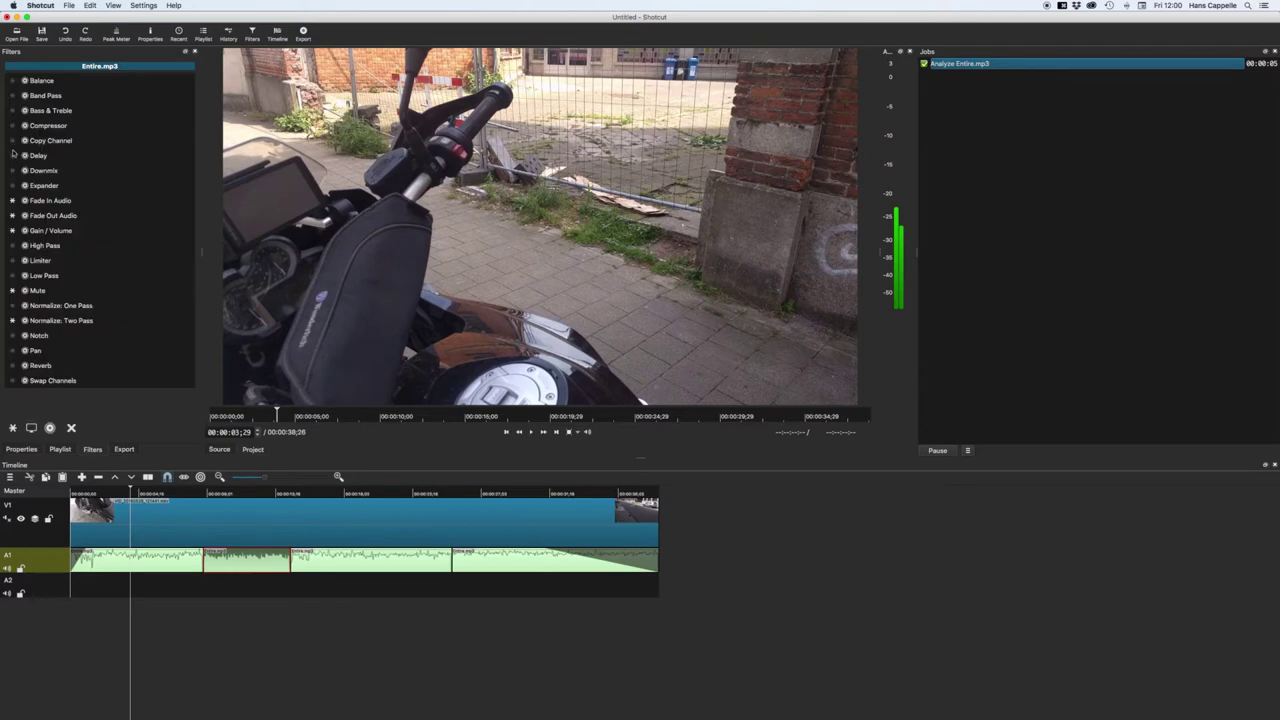
pyautogui.click(45, 275)
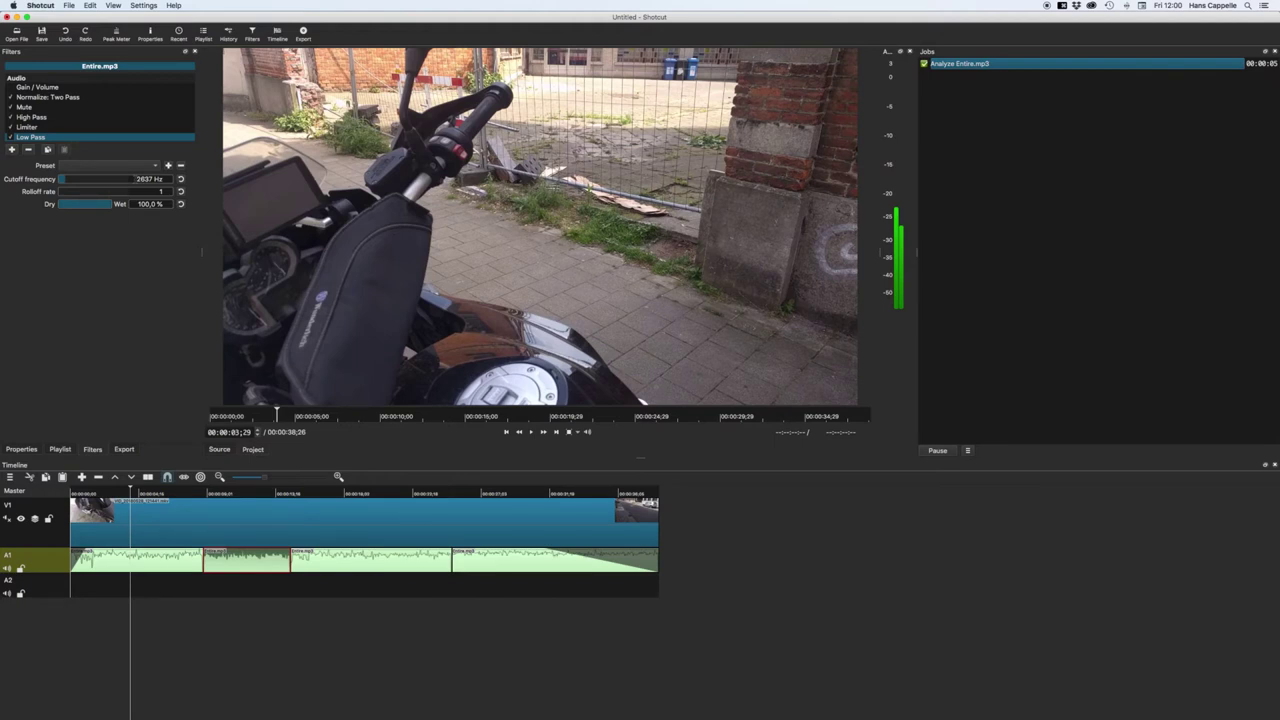
# Step: Launch Audacity, dismiss its welcome message, look at the empty project window and close it
pyautogui.press('super+space')
pyautogui.write('aud')
pyautogui.press('Return')
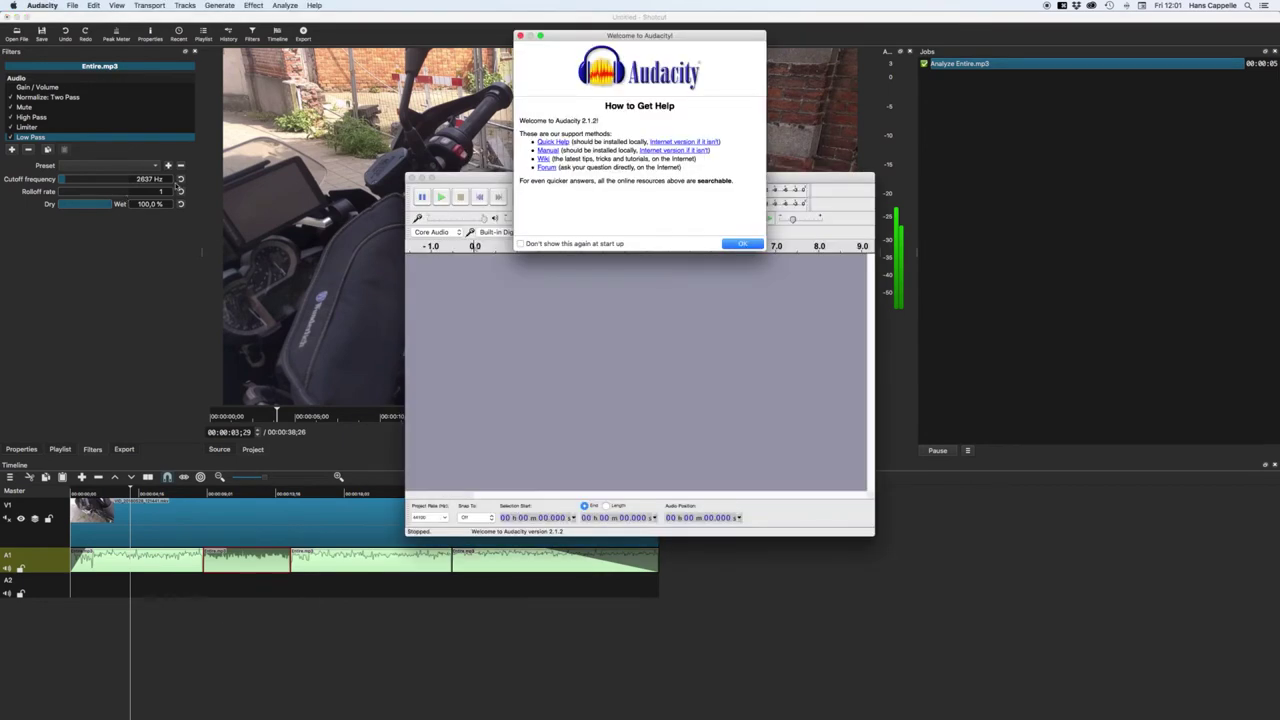
pyautogui.click(740, 244)
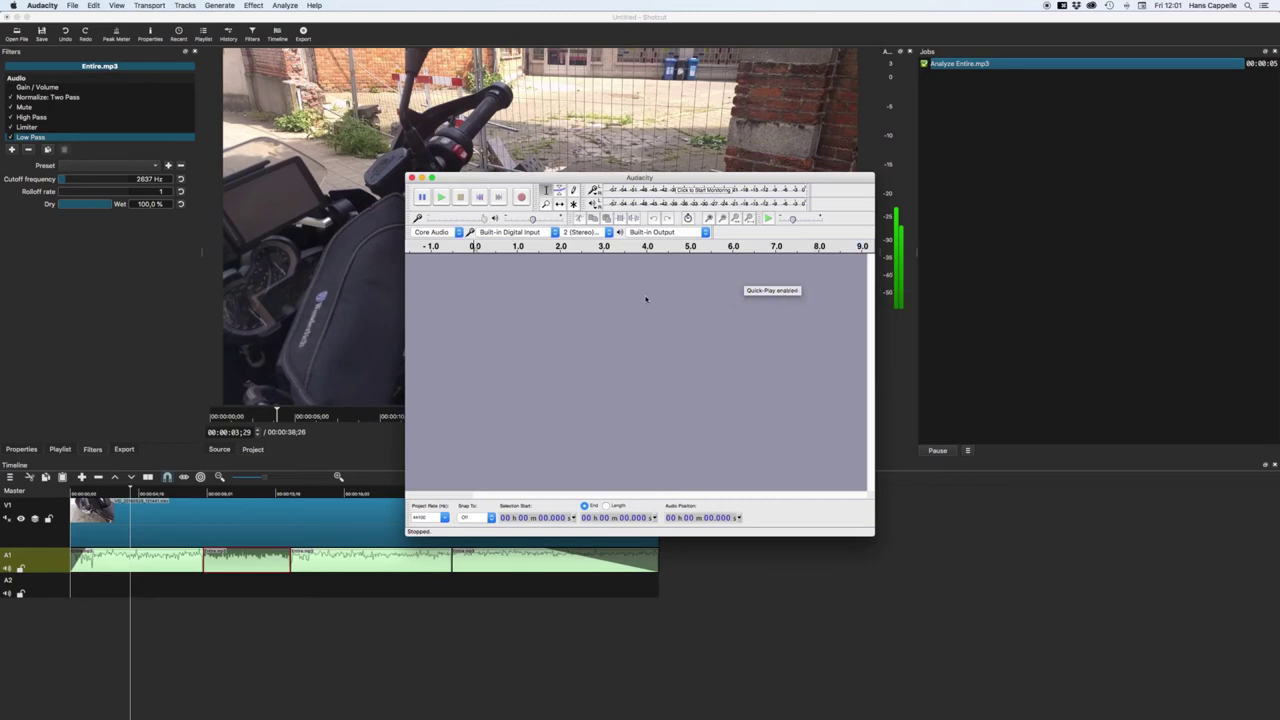
pyautogui.click(411, 178)
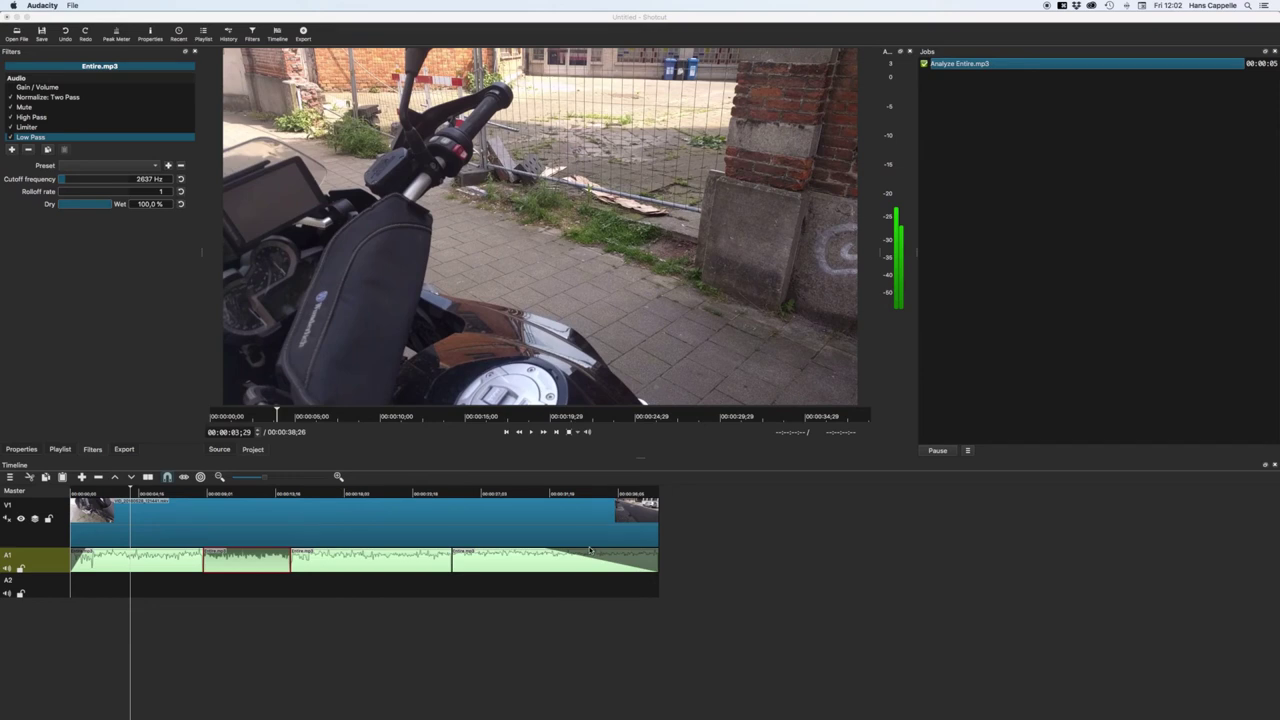
# Step: Return to Shotcut and open the list of audio filters available for the selected music part
pyautogui.click(12, 149)
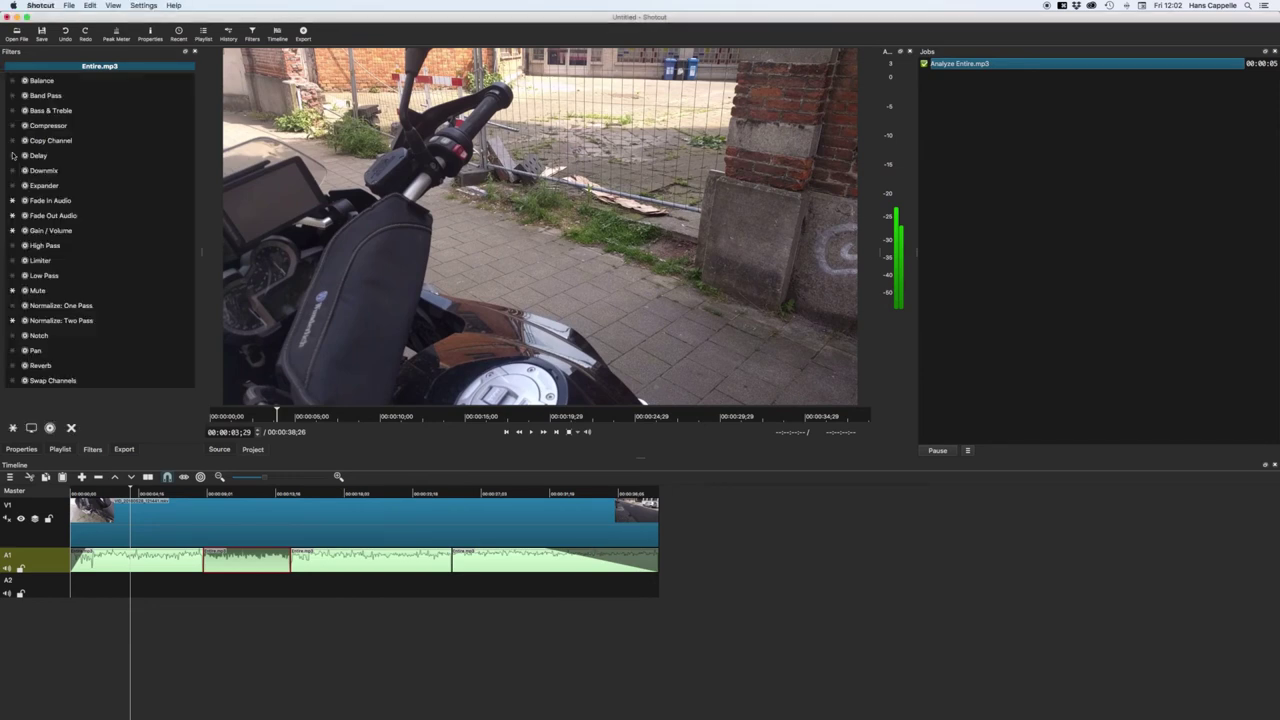